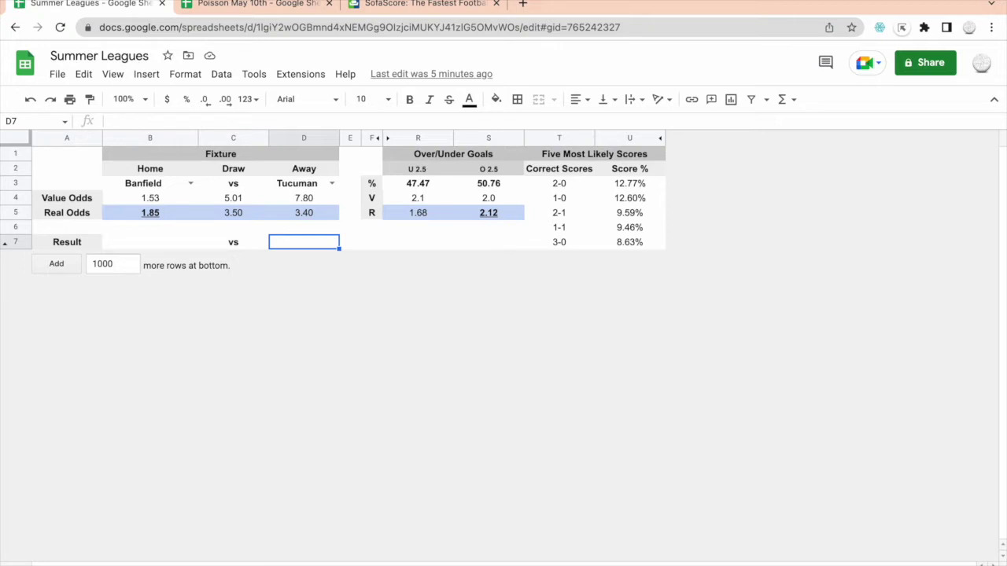
Look at the A-League fixture sheet and the Banfield vs Tucuman sheet in the Summer Leagues spreadsheet.
key(ctrl+shift+Page_Down)
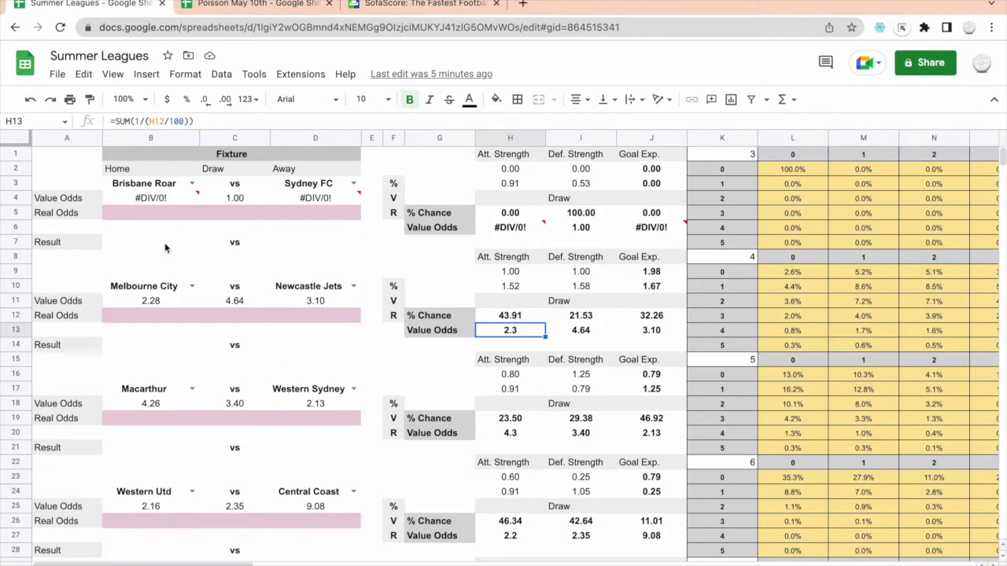
key(ctrl+shift+Page_Down)
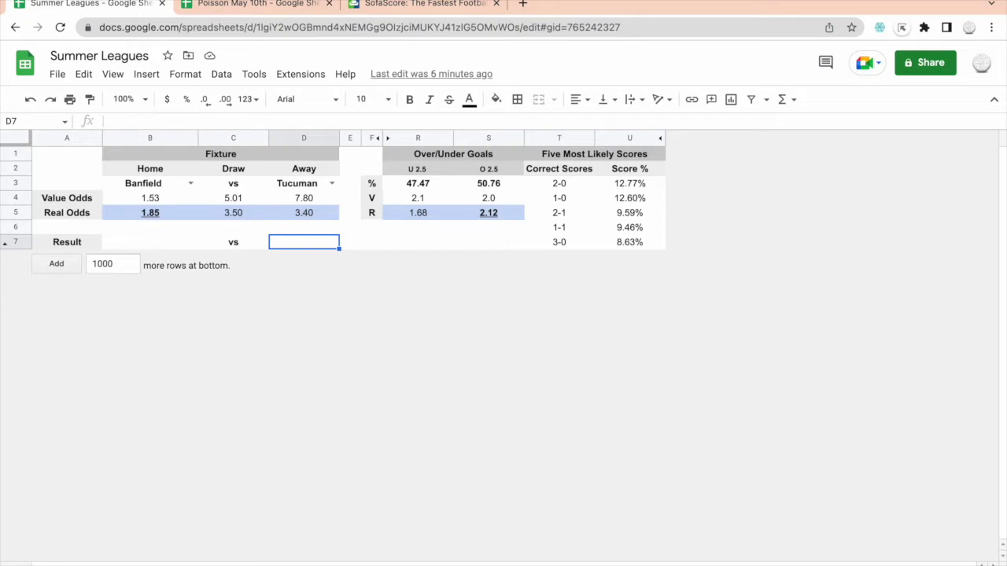
Switch to SofaScore and look through the pinned leagues' matches and odds for 9 May 2022.
click(426, 4)
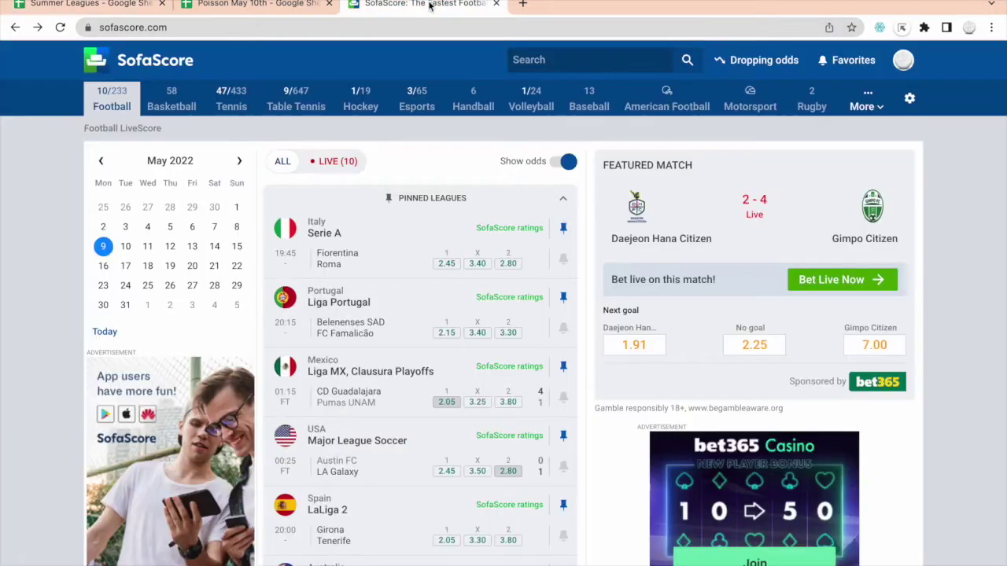
scroll(382, 307, down, 1)
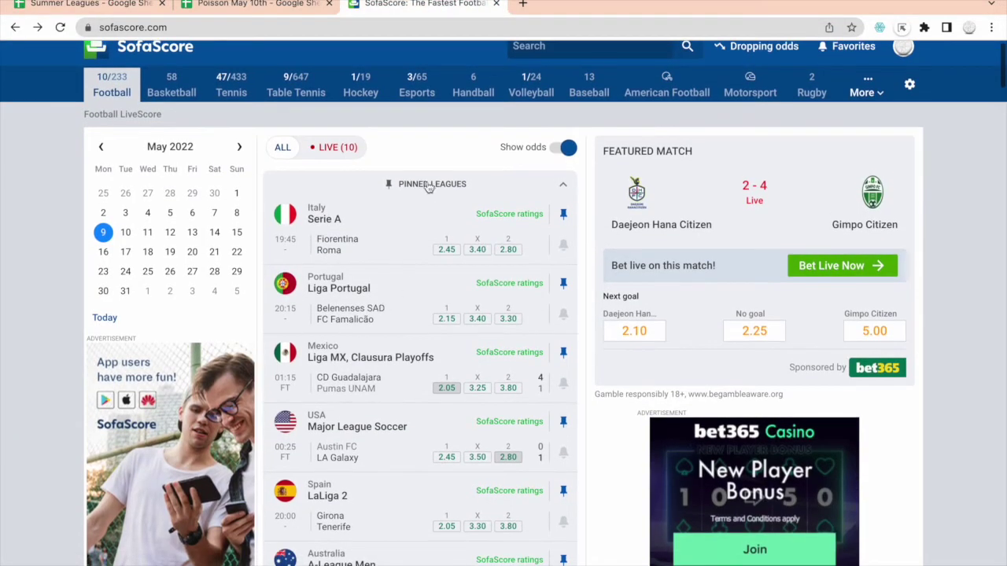
scroll(424, 307, down, 2)
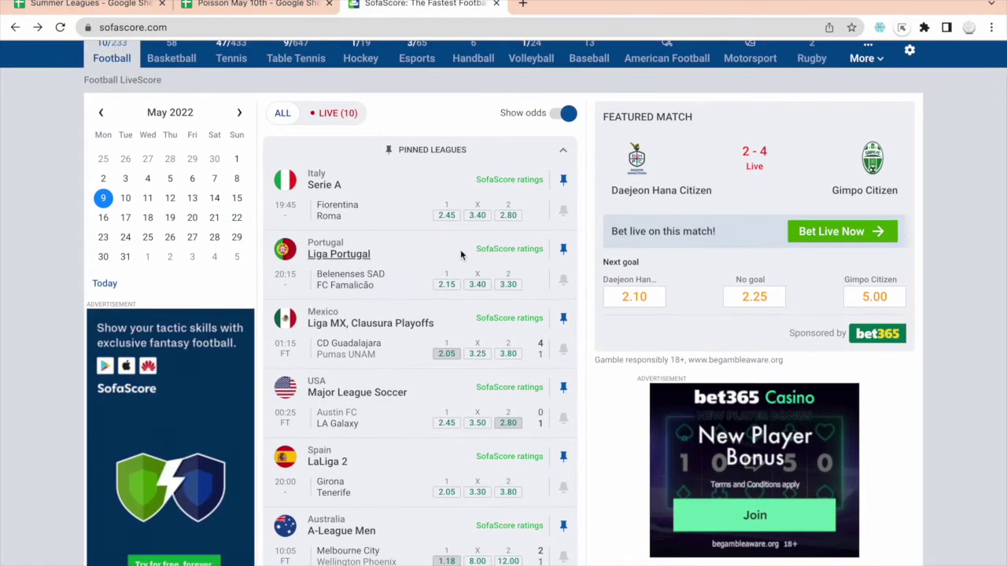
scroll(461, 253, down, 2)
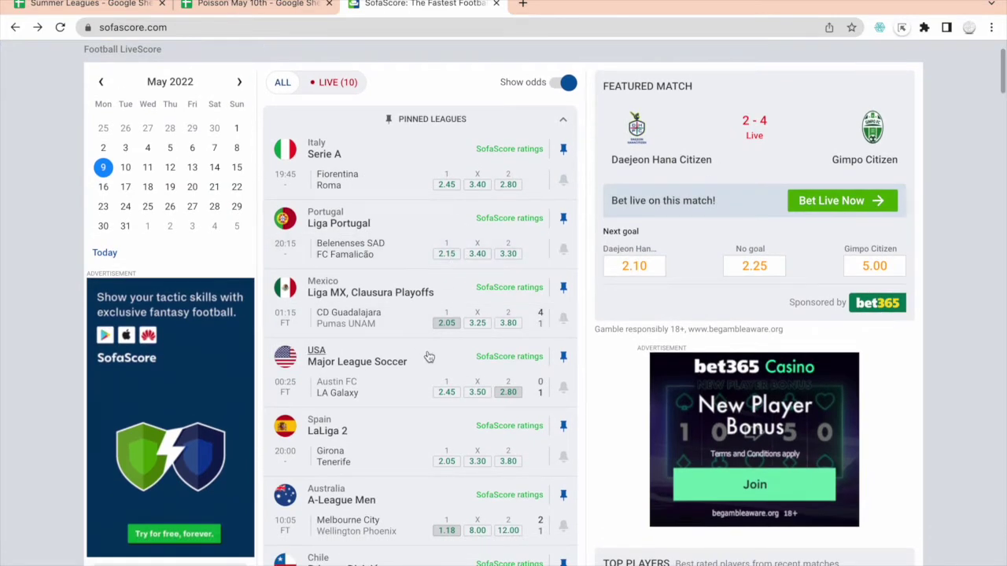
scroll(429, 357, down, 5)
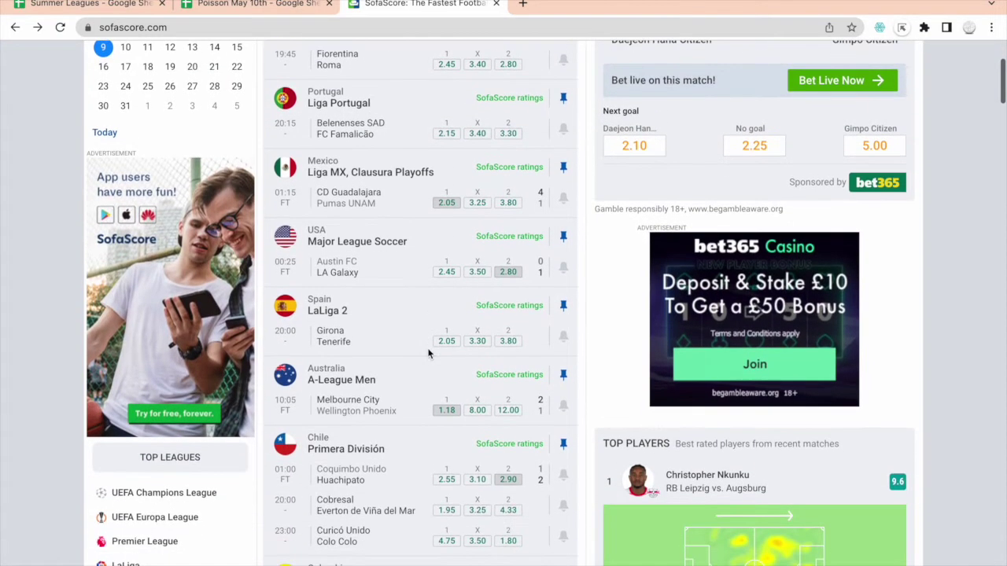
scroll(429, 354, up, 4)
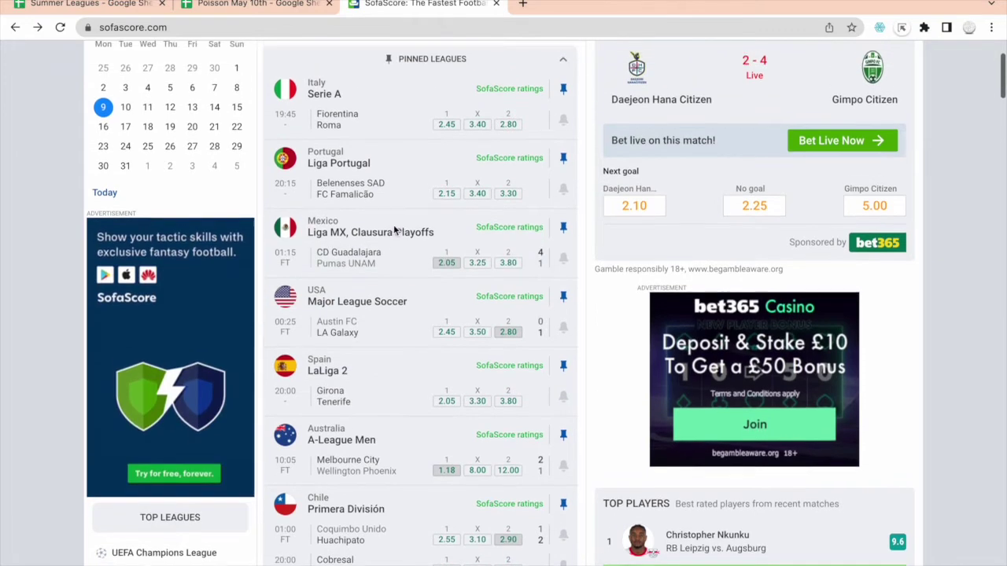
scroll(389, 220, down, 8)
scroll(378, 198, up, 4)
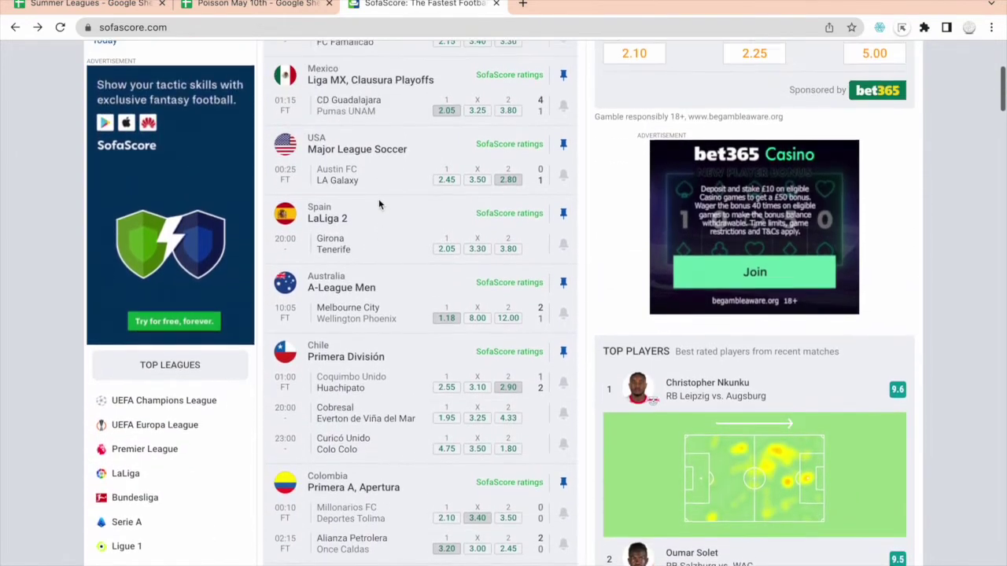
scroll(399, 347, down, 2)
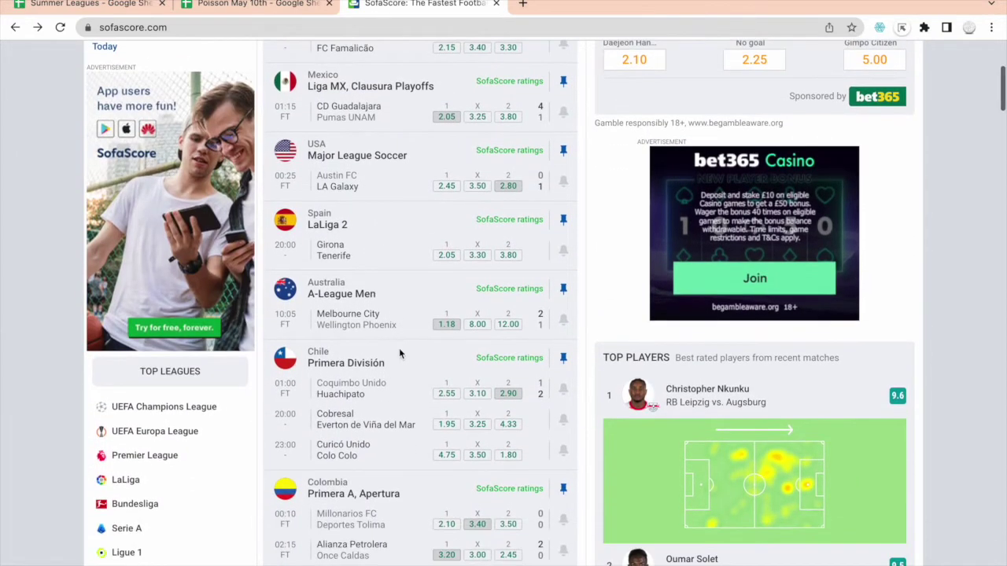
View the standings of Chile's Primera División and return to the match list.
click(372, 363)
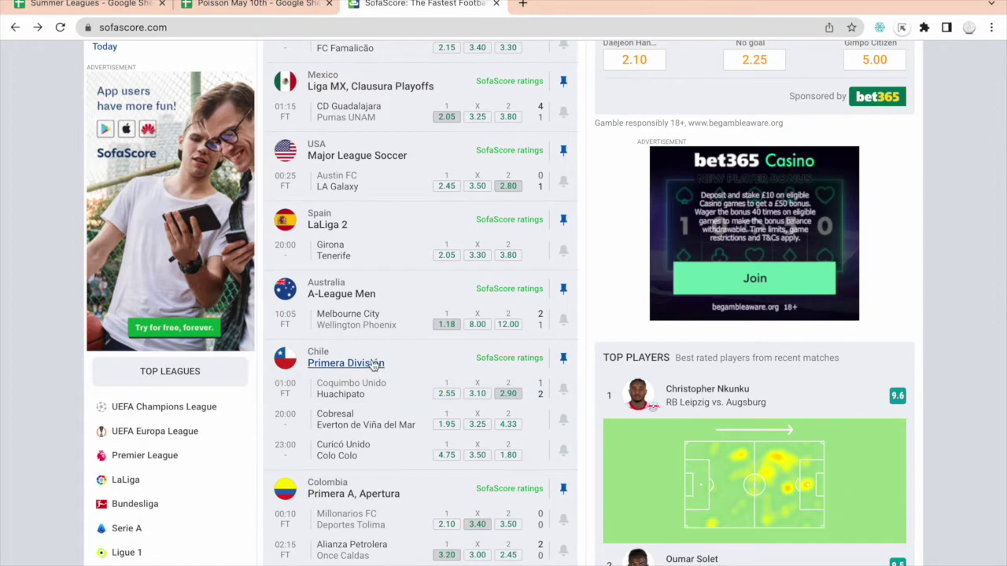
scroll(382, 423, down, 3)
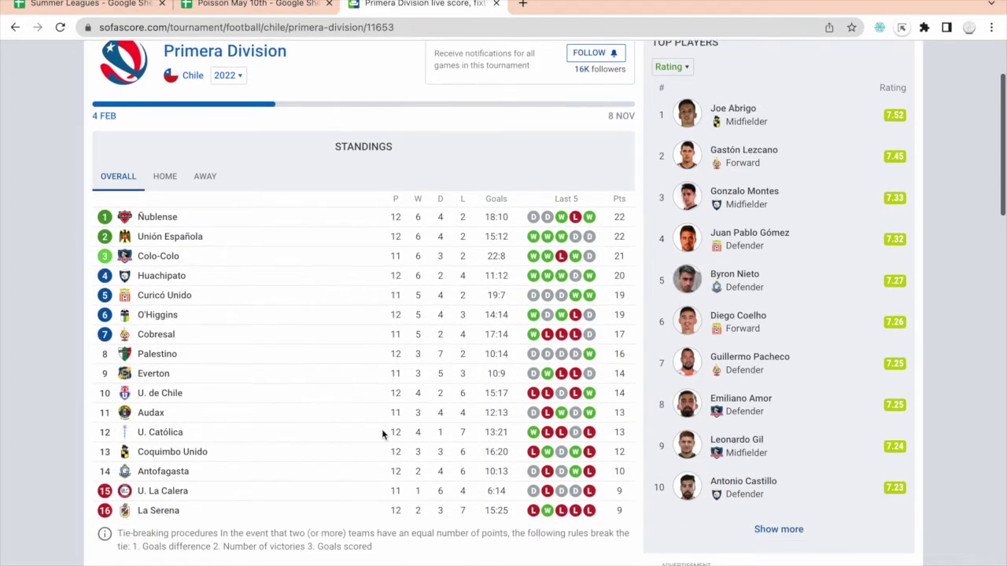
scroll(381, 429, up, 1)
scroll(381, 428, up, 3)
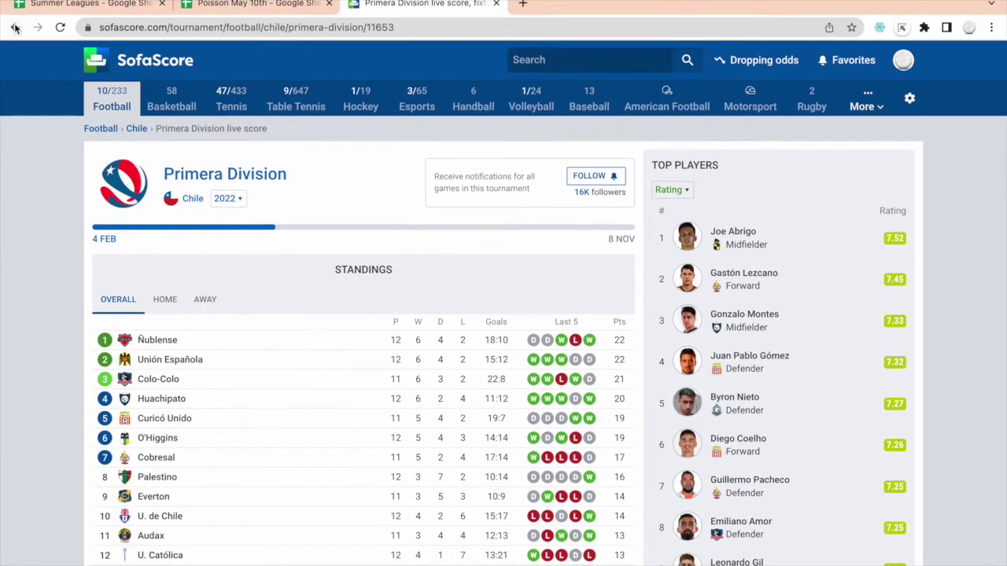
click(15, 27)
View the standings of Colombia's Primera A, Apertura and return to the match list.
scroll(362, 381, down, 2)
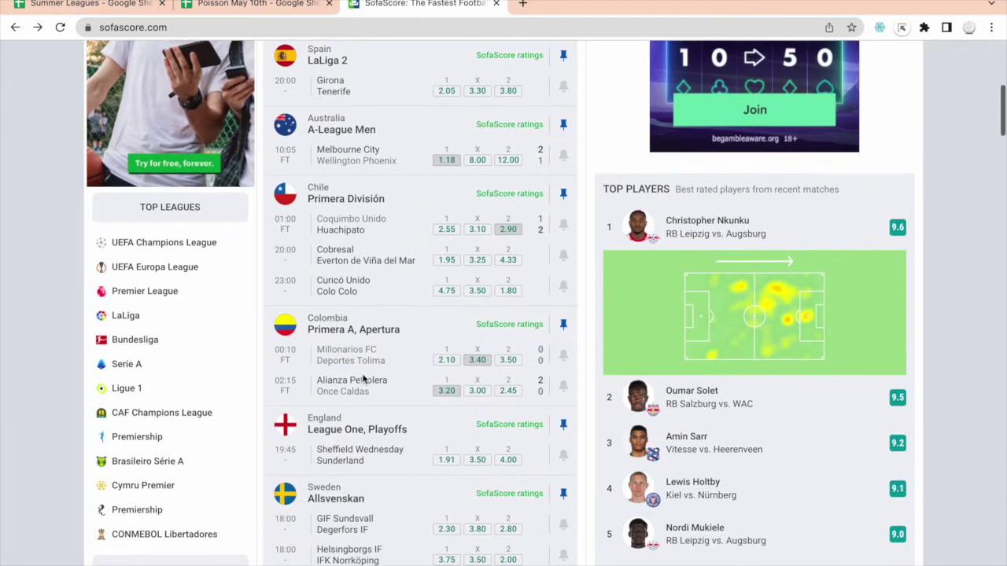
click(355, 330)
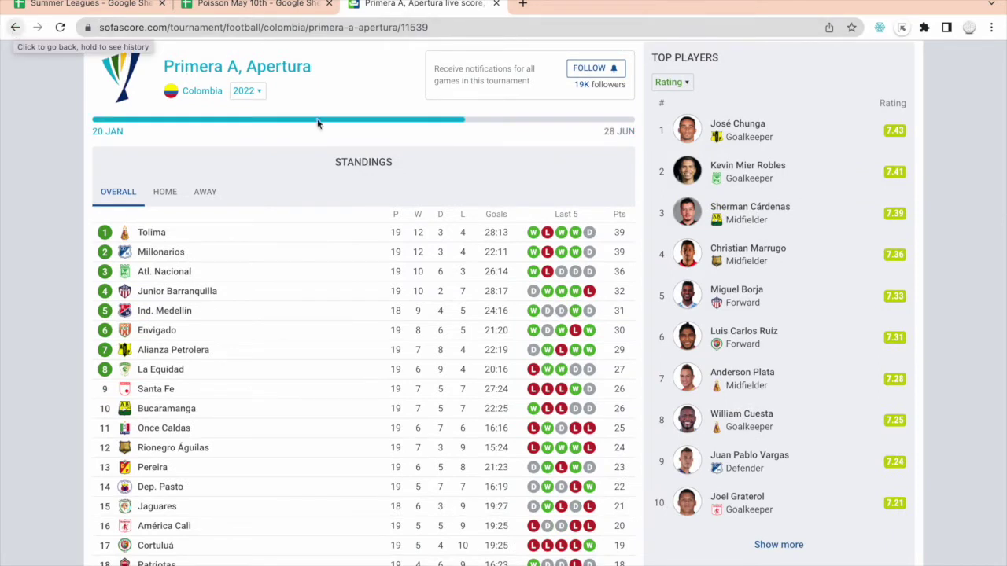
click(15, 27)
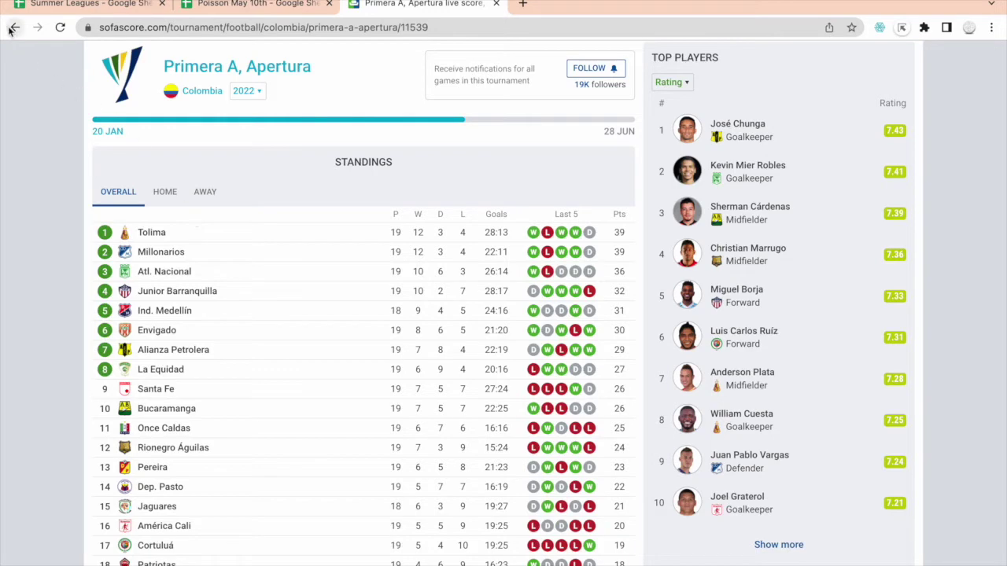
View the standings of Sweden's Allsvenskan and return to the match list.
scroll(381, 434, down, 1)
click(328, 402)
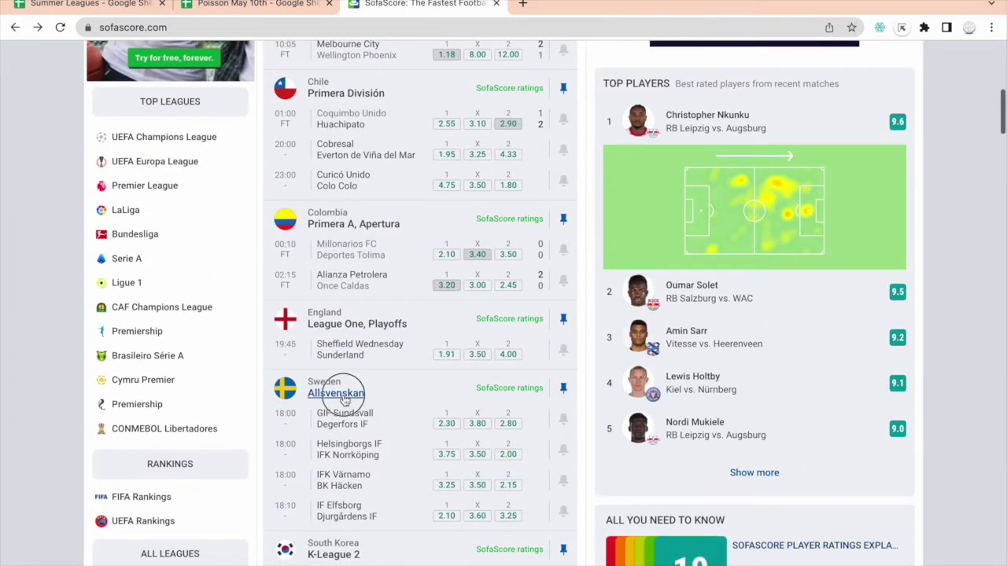
scroll(371, 436, down, 1)
scroll(371, 437, down, 1)
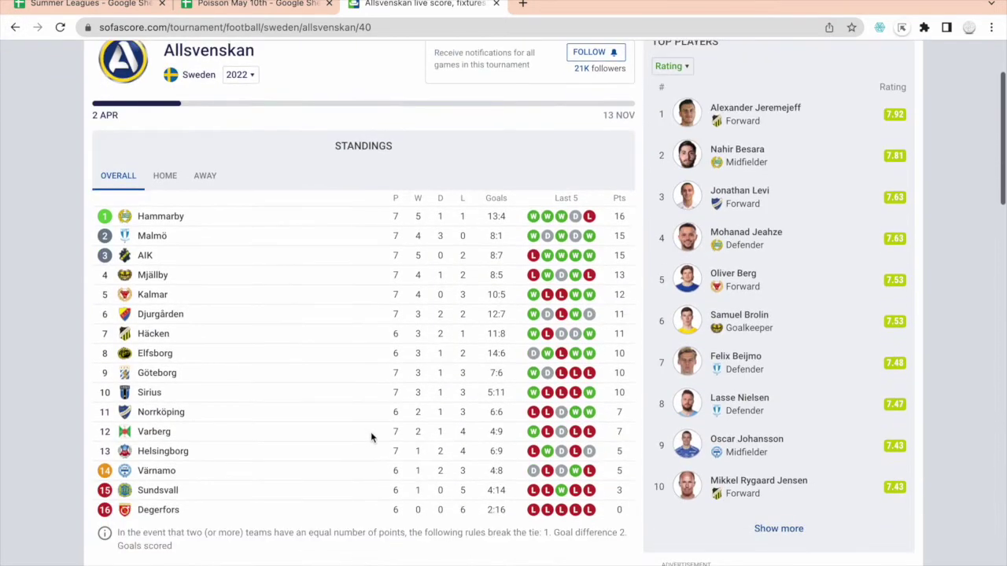
click(15, 26)
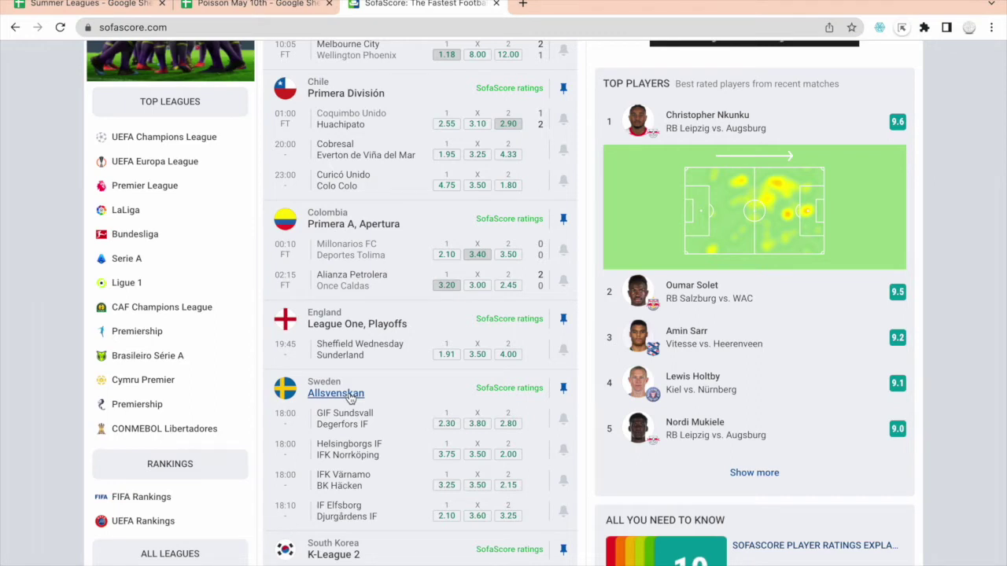
View the standings of South Korea's K-League 2 and return to the match list.
scroll(350, 399, down, 2)
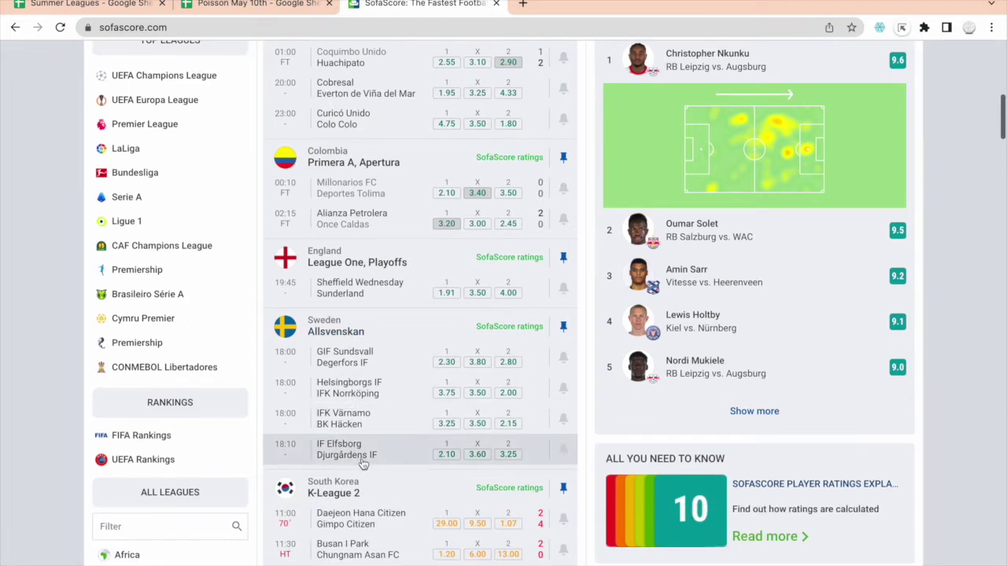
click(333, 430)
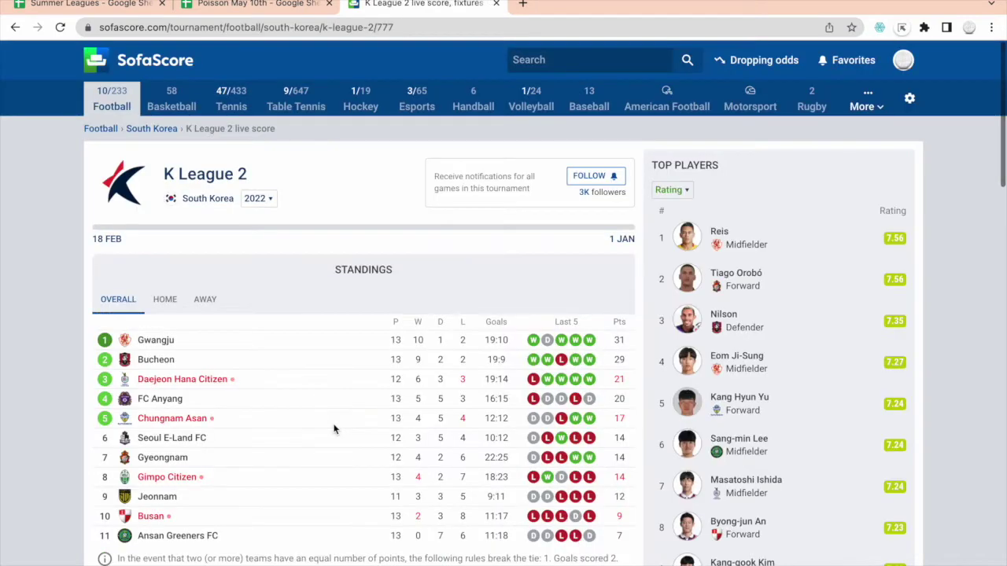
click(15, 27)
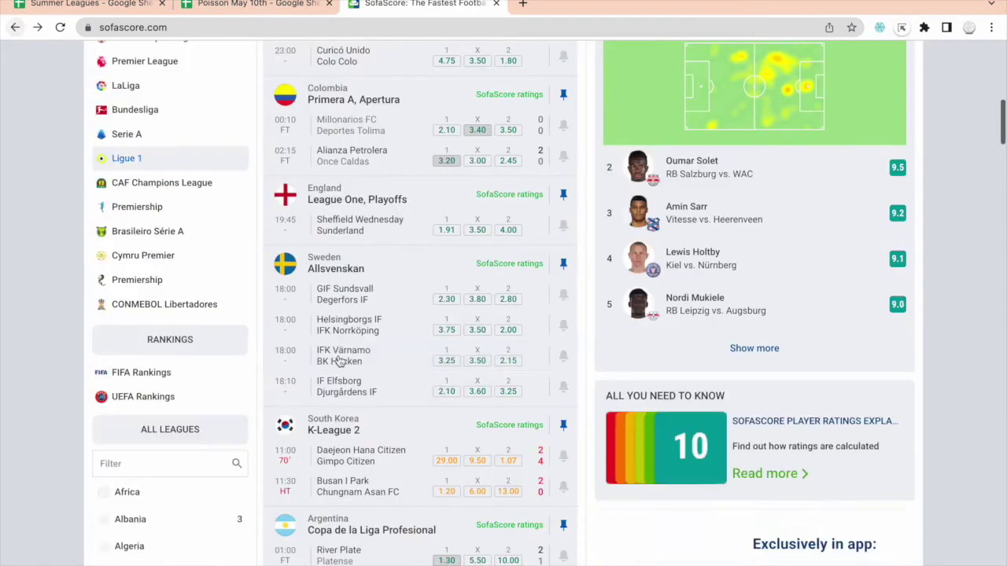
View the Group A standings of Argentina's Copa de la Liga Profesional and return to the match list.
scroll(366, 432, down, 2)
click(365, 419)
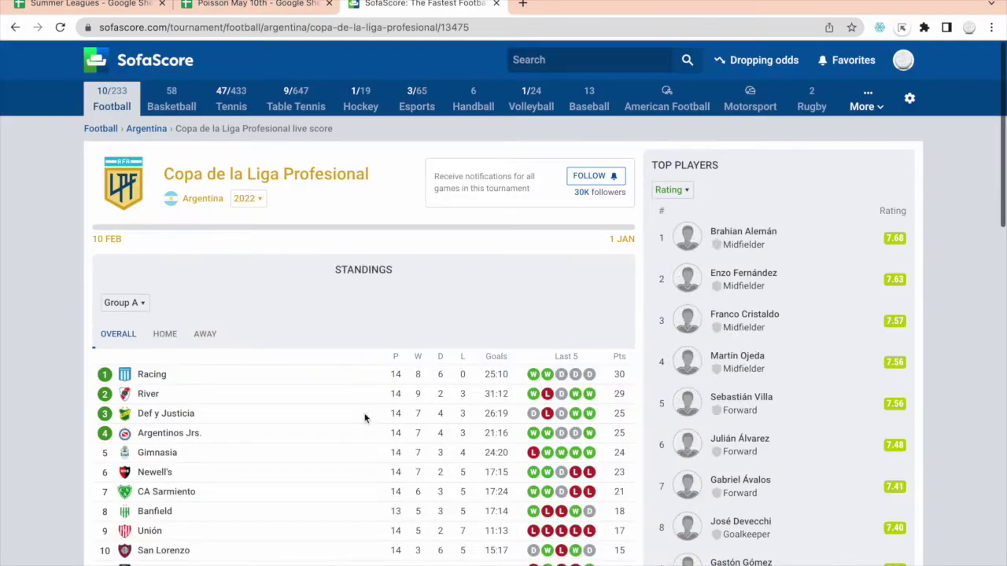
click(15, 27)
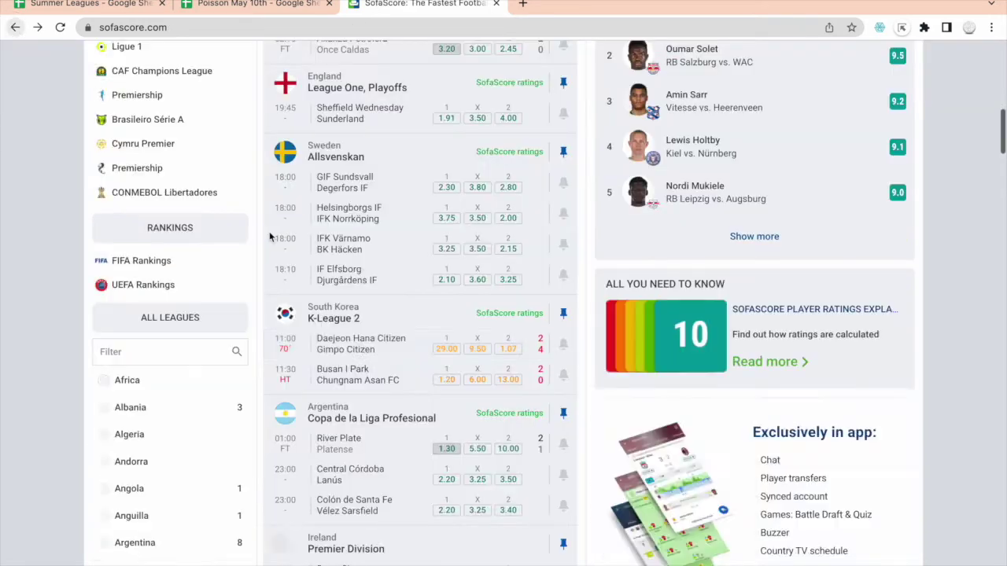
View the standings of Sweden's Superettan and return to the match list.
scroll(404, 417, down, 2)
scroll(405, 417, down, 1)
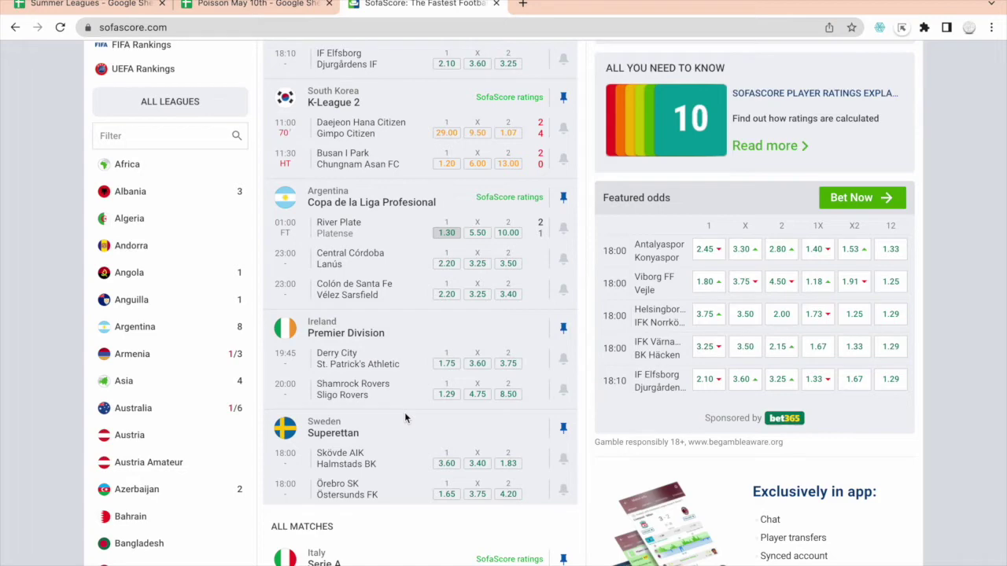
click(340, 438)
scroll(299, 431, down, 1)
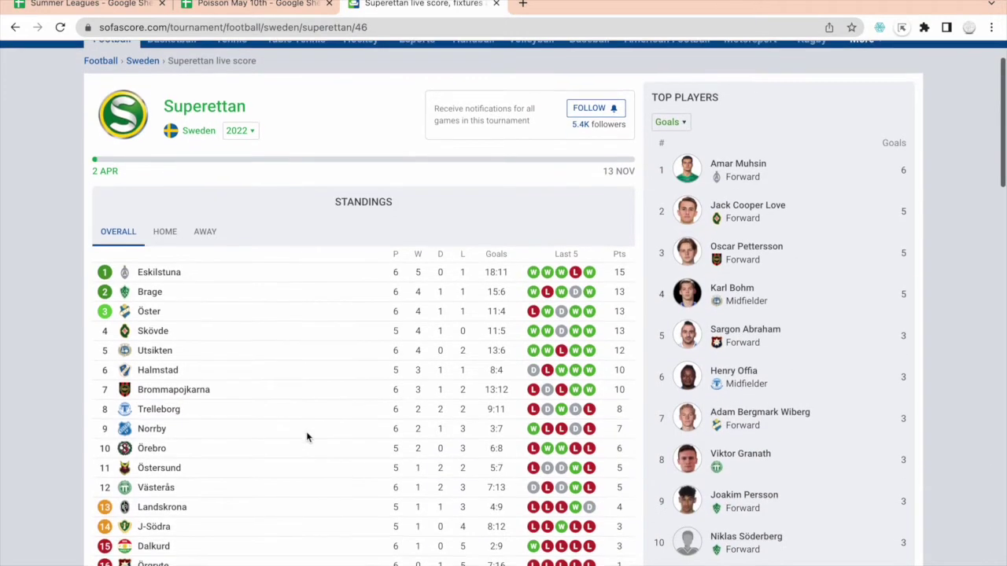
click(15, 27)
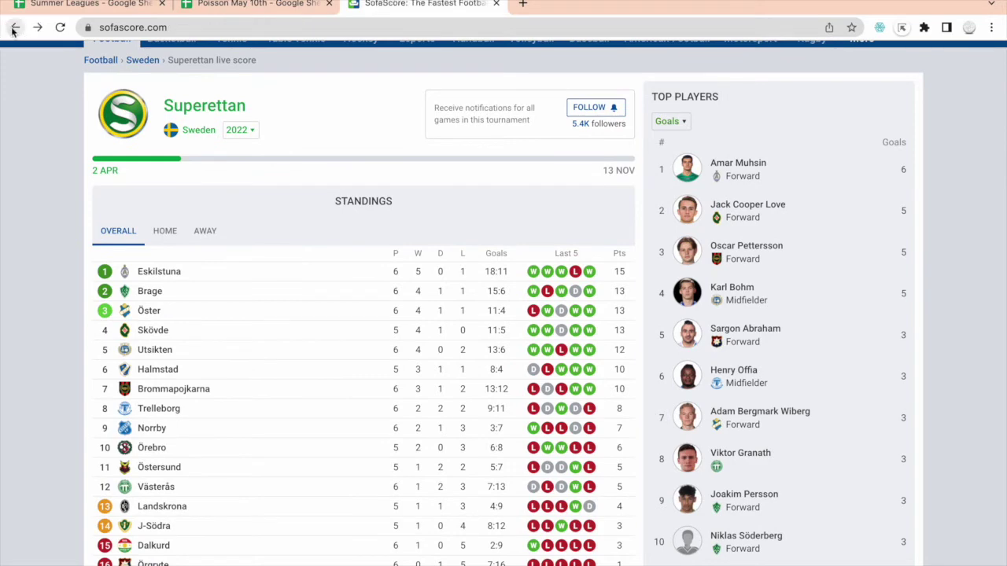
Glance over the pinned leagues again and switch back to the Banfield vs Tucuman sheet in the Summer Leagues spreadsheet.
scroll(370, 340, up, 10)
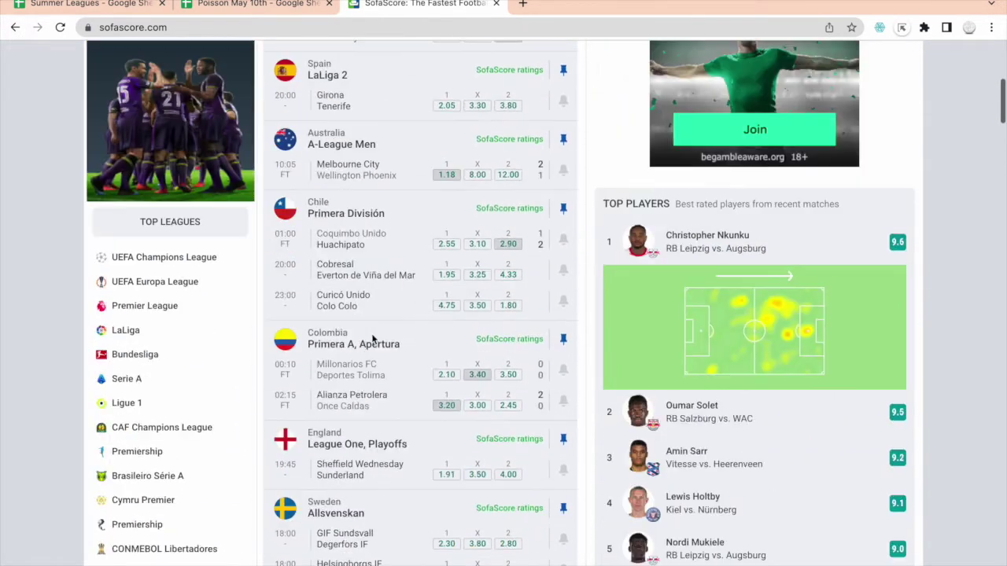
scroll(373, 338, up, 3)
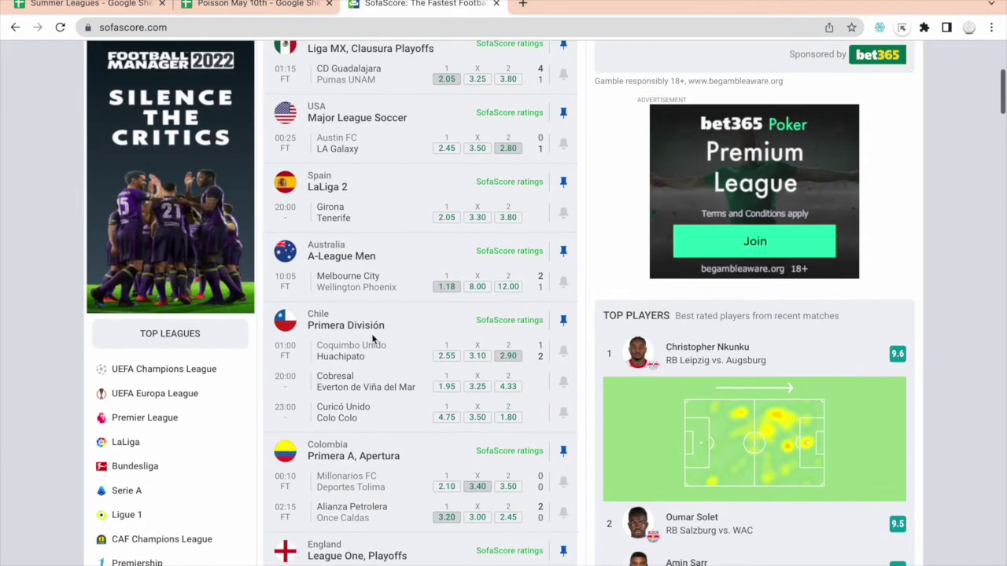
click(107, 7)
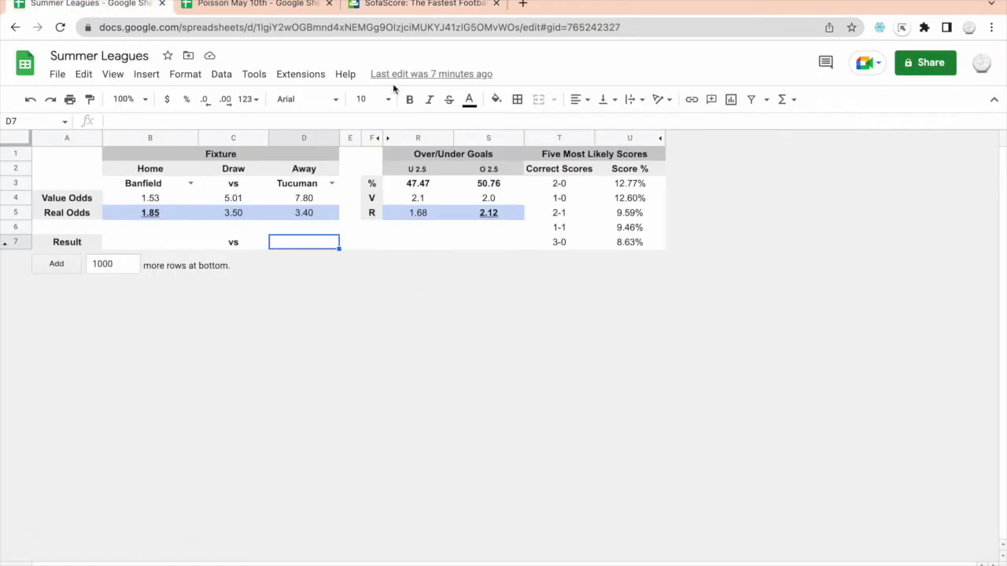
Switch to the Poisson May 10th spreadsheet and review the Chile and Spain fixtures on the MBM Draw Selections sheet.
click(258, 6)
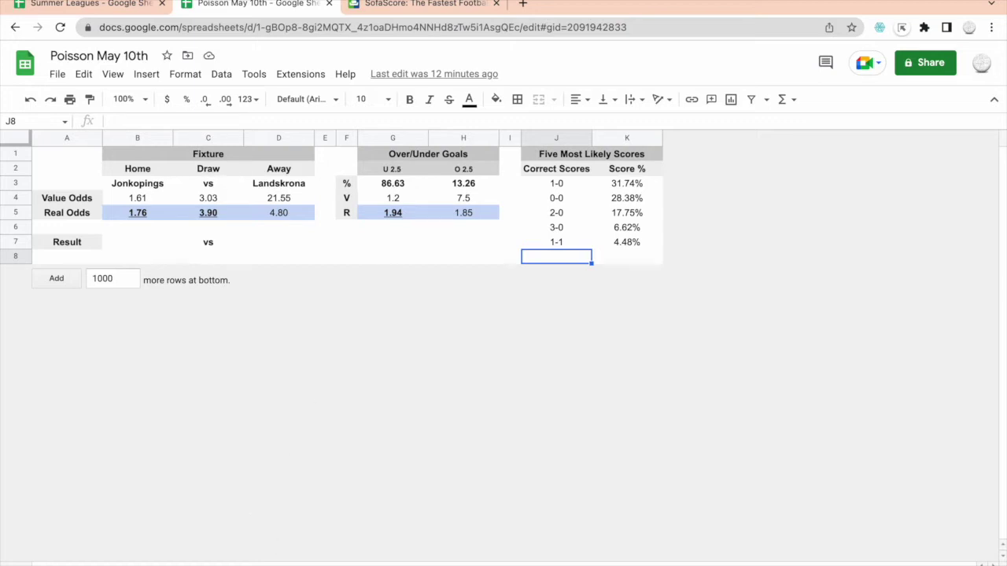
key(ctrl+shift+Page_Down)
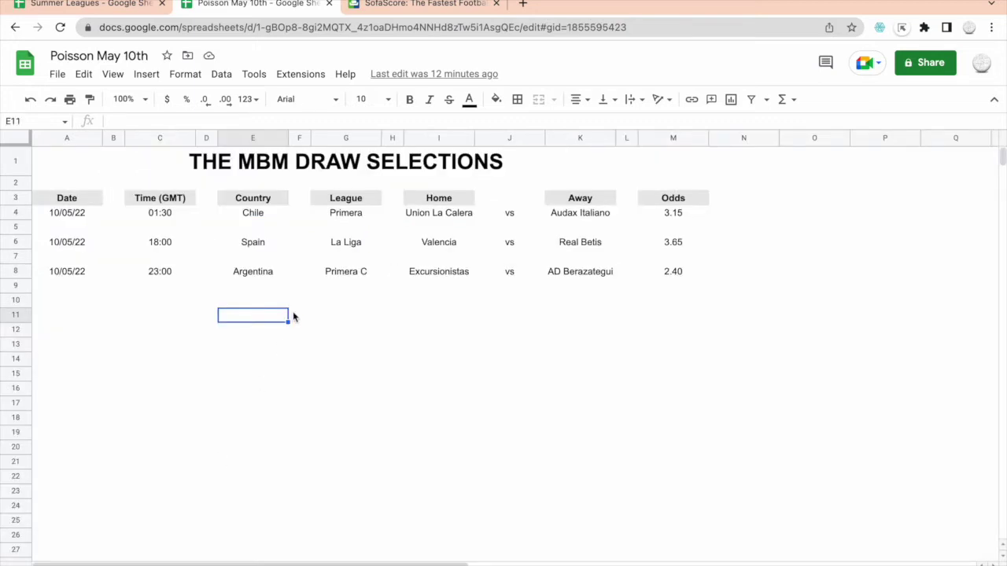
click(332, 408)
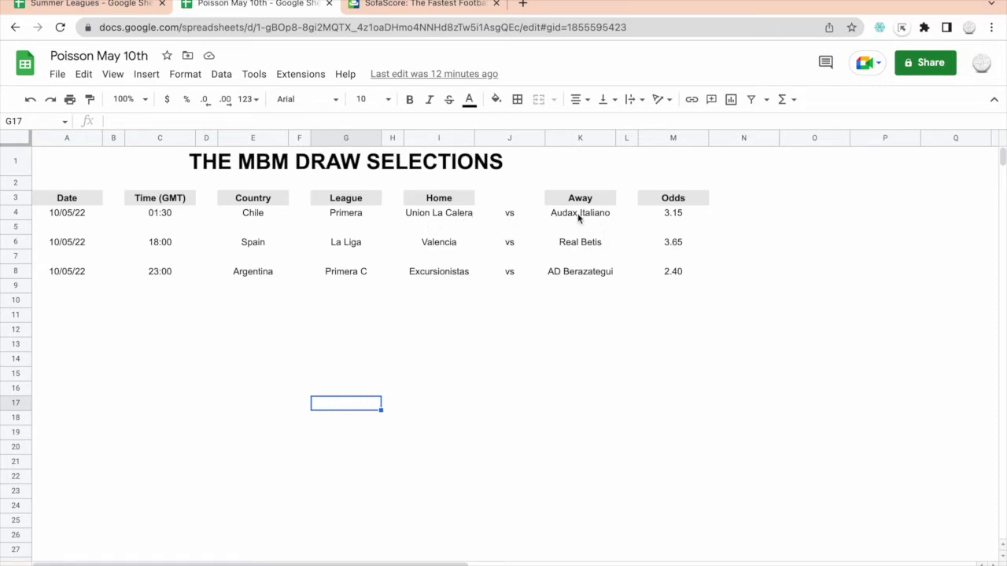
click(672, 214)
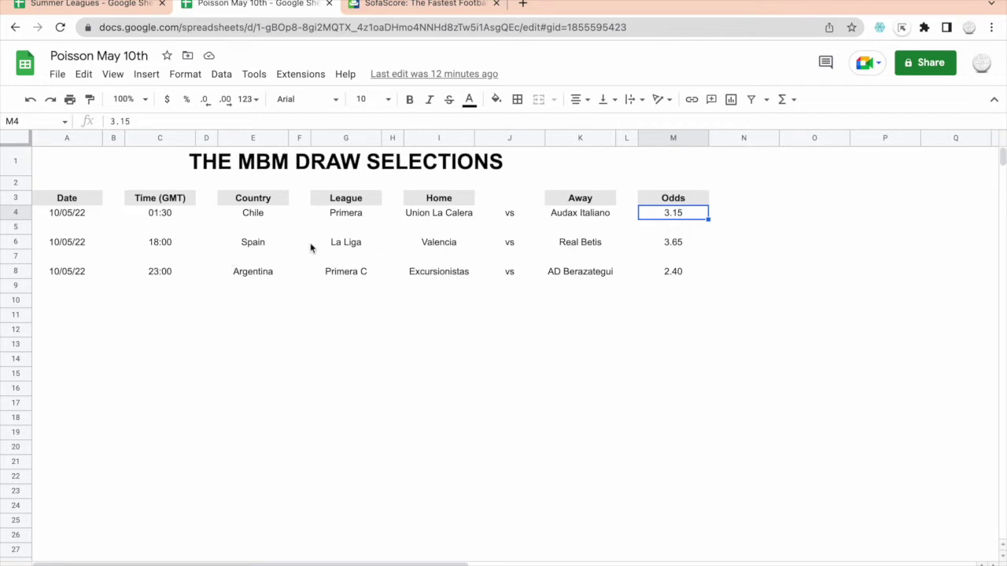
click(256, 250)
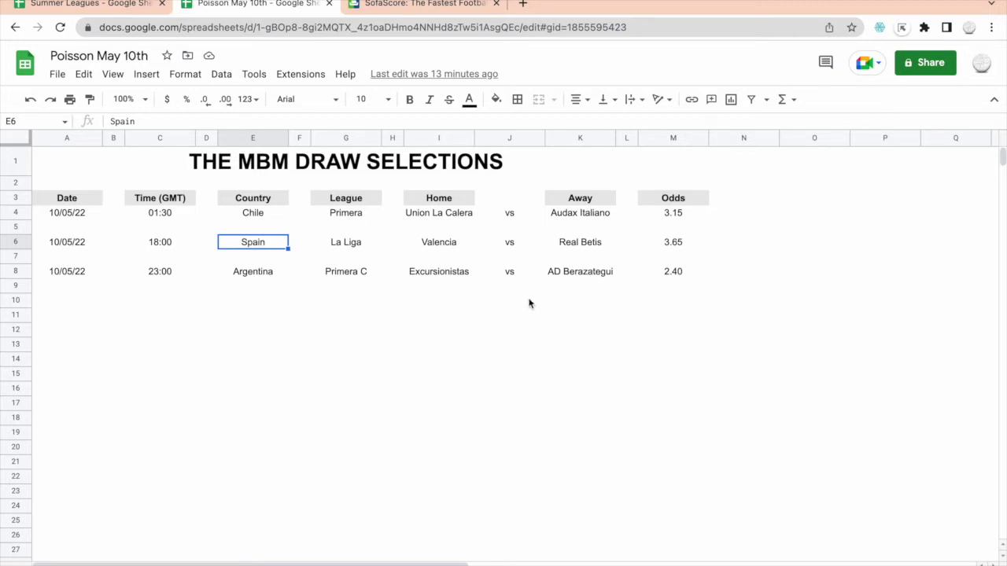
Check the Excursionistas vs AD Berazategui draw odds and review the home win and over 2.5 goals odds on the Banfield vs Tucuman sheet.
click(665, 275)
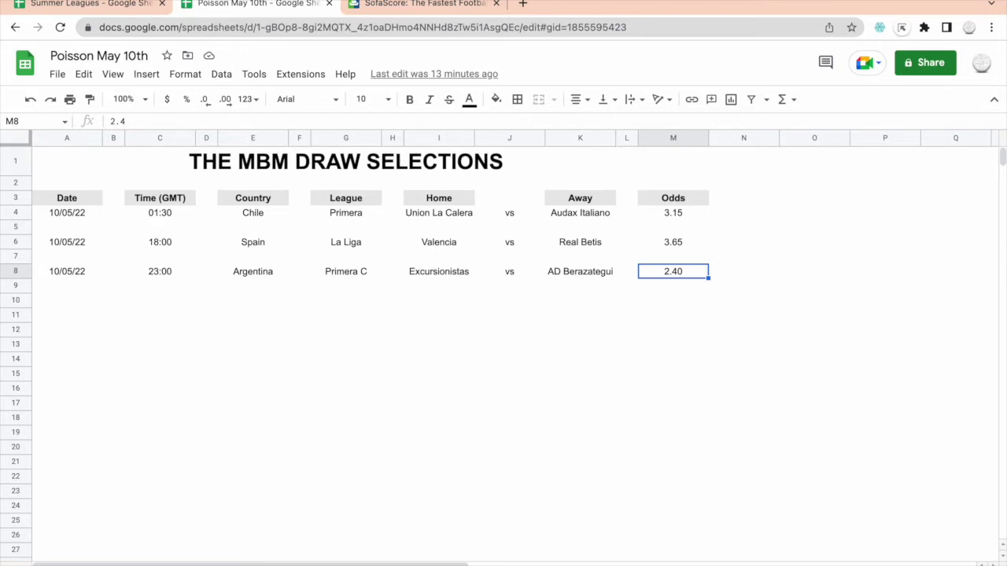
click(241, 560)
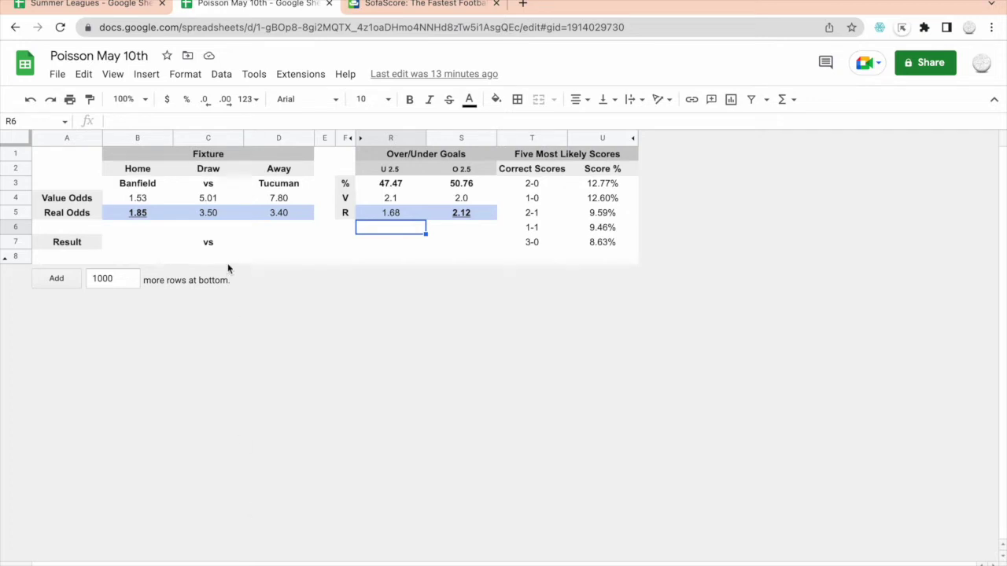
click(135, 199)
click(132, 214)
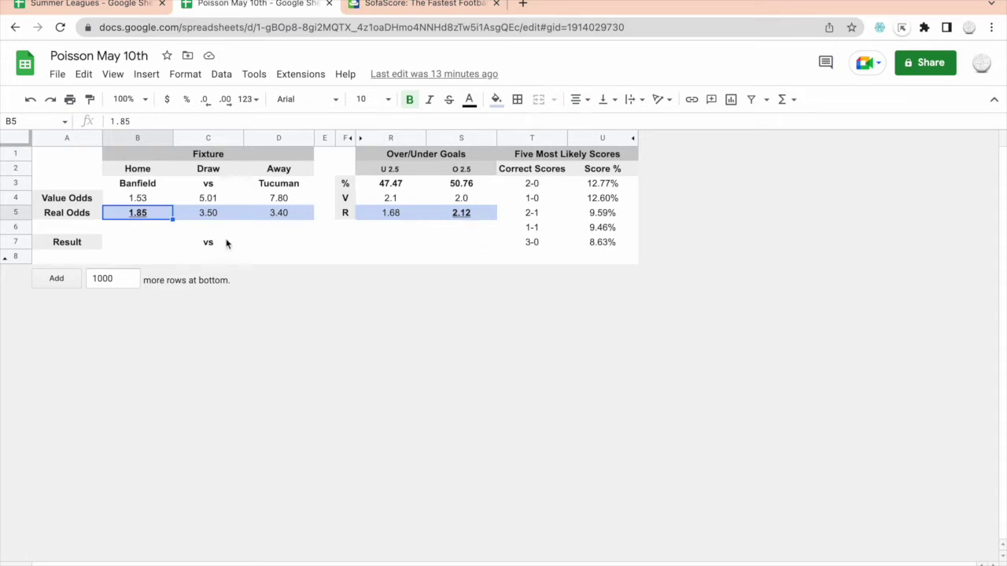
click(475, 210)
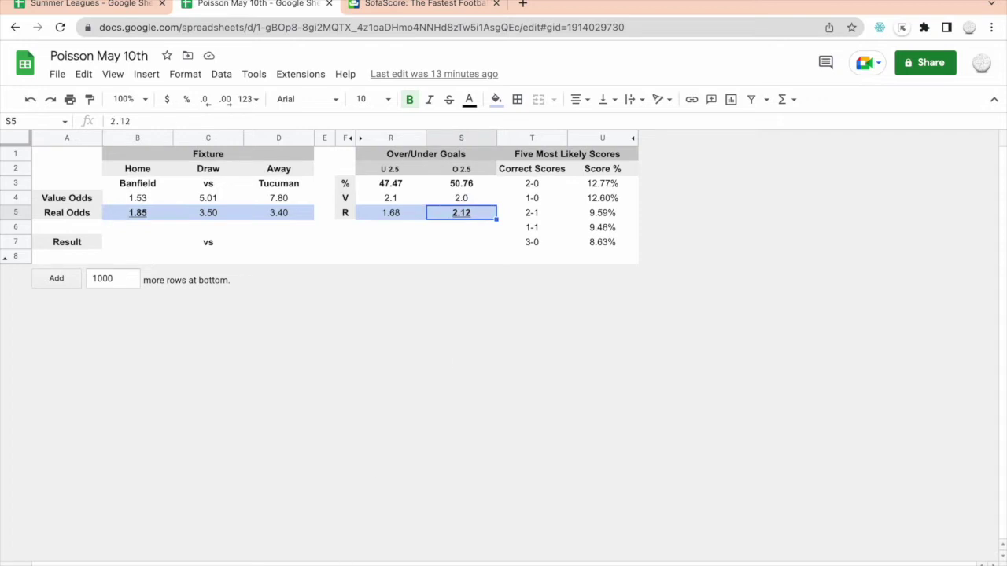
On the Union La Calera vs Audax Italiano sheet, widen column B slightly so the home team name fits.
key(ctrl+shift+Page_Down)
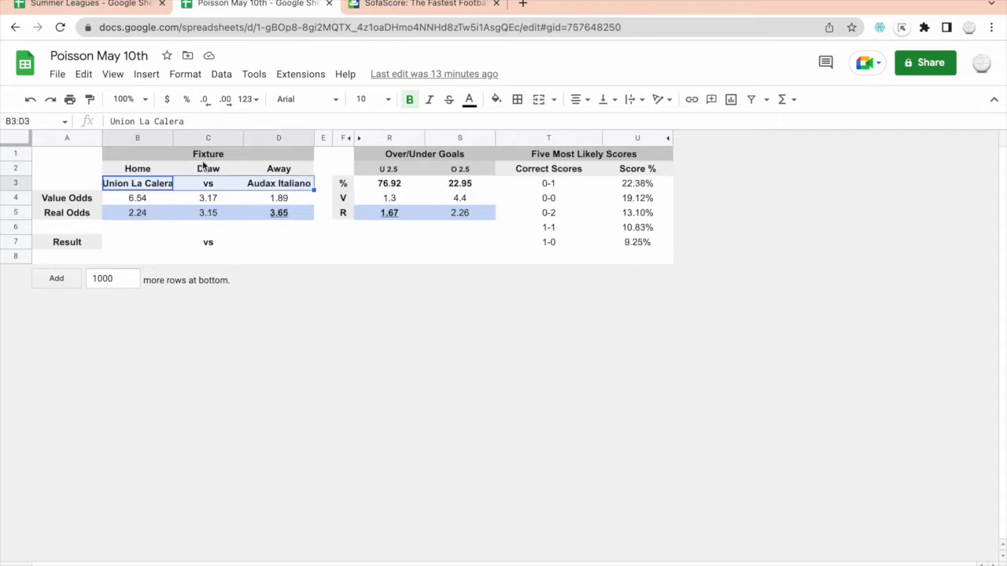
drag(174, 137, 183, 136)
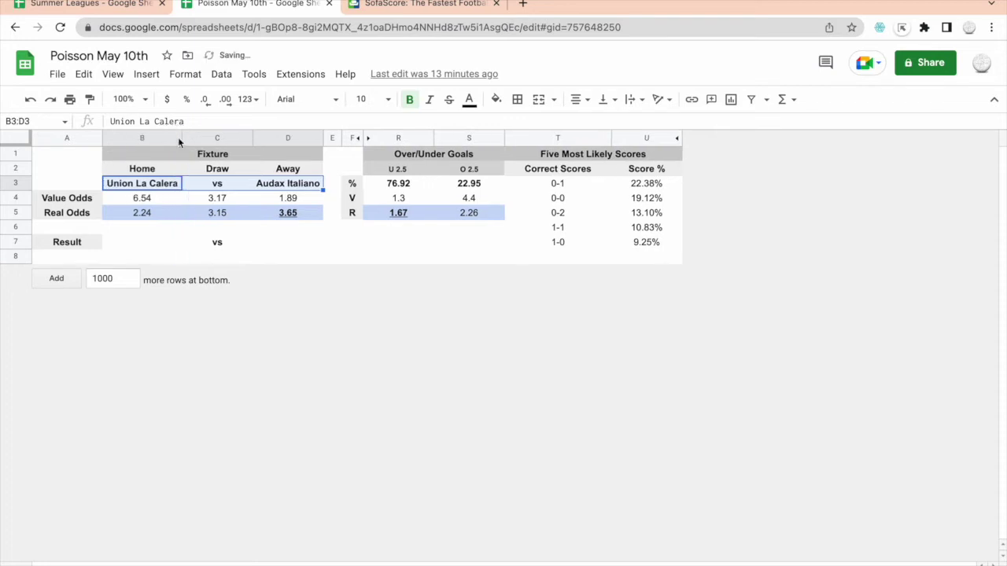
click(275, 354)
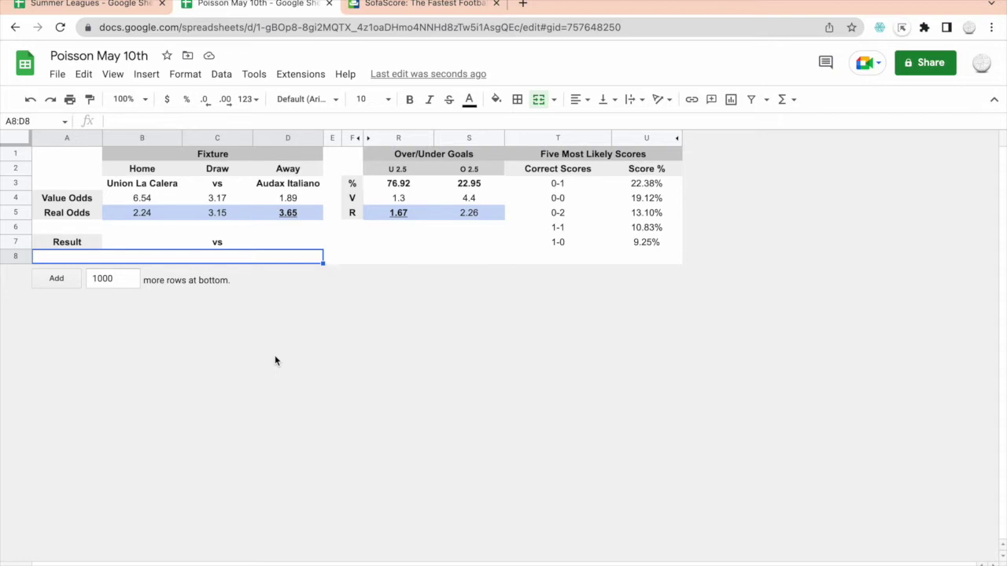
Compare the value odds and real odds for the draw and away win in Union La Calera vs Audax Italiano.
click(219, 203)
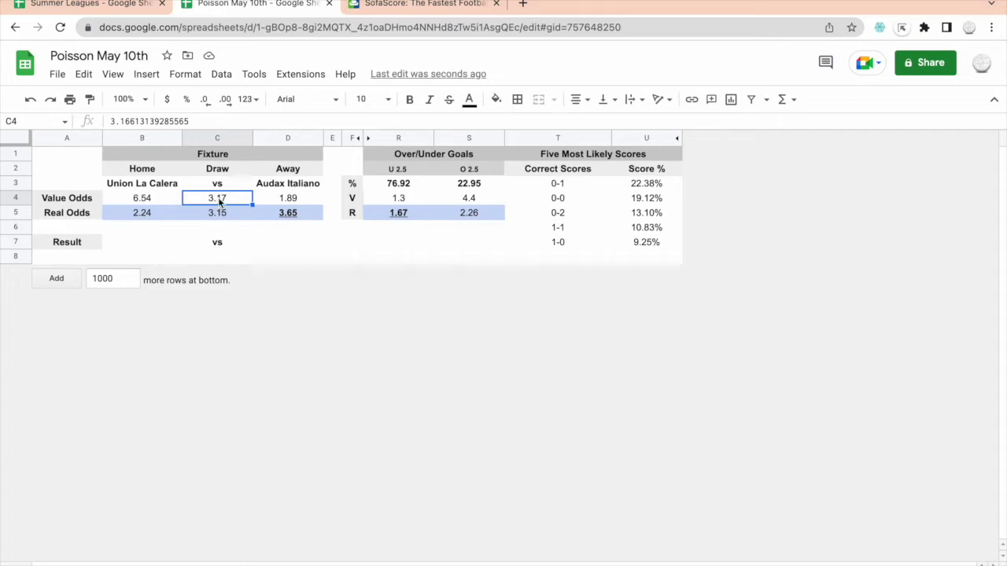
click(304, 199)
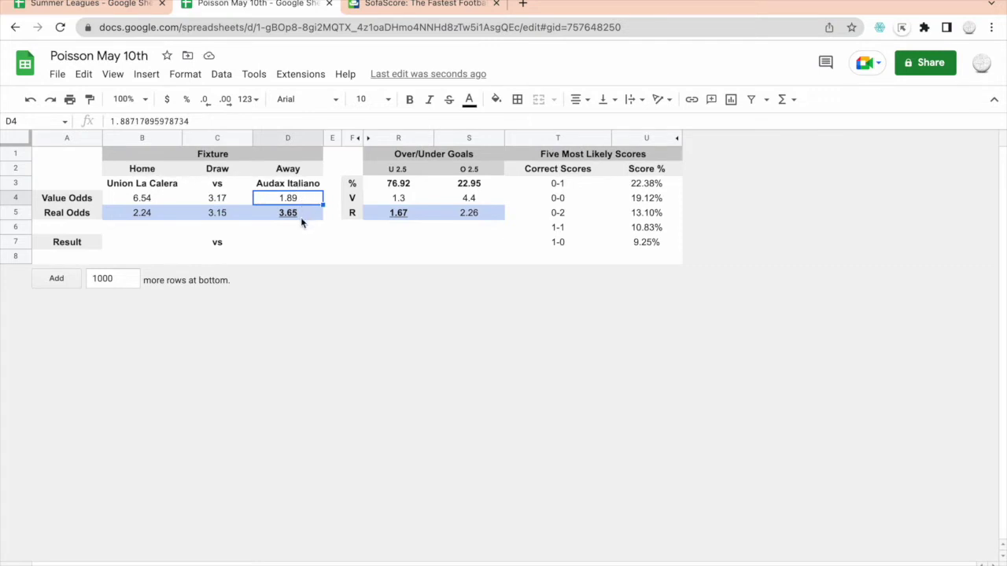
click(216, 217)
click(222, 201)
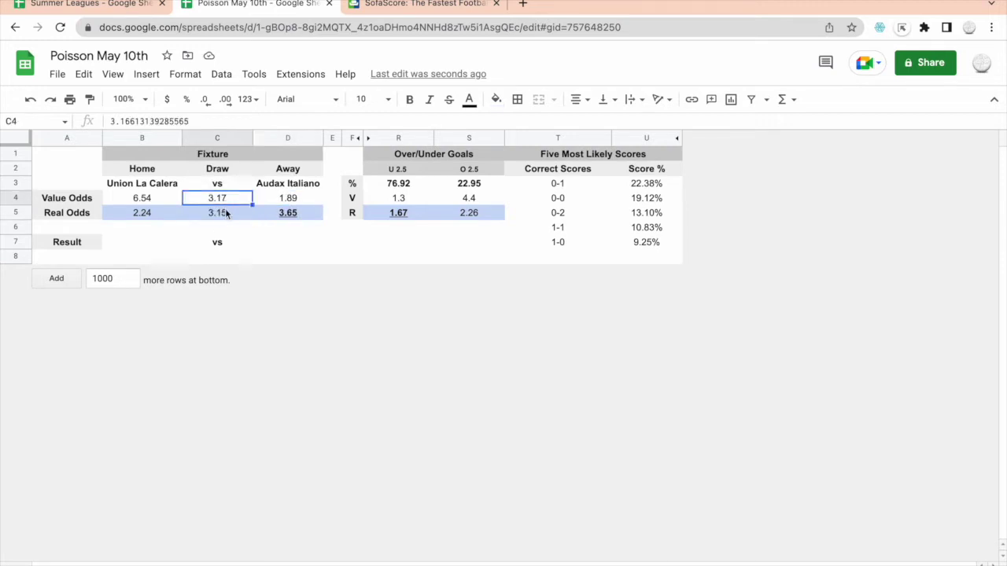
click(225, 211)
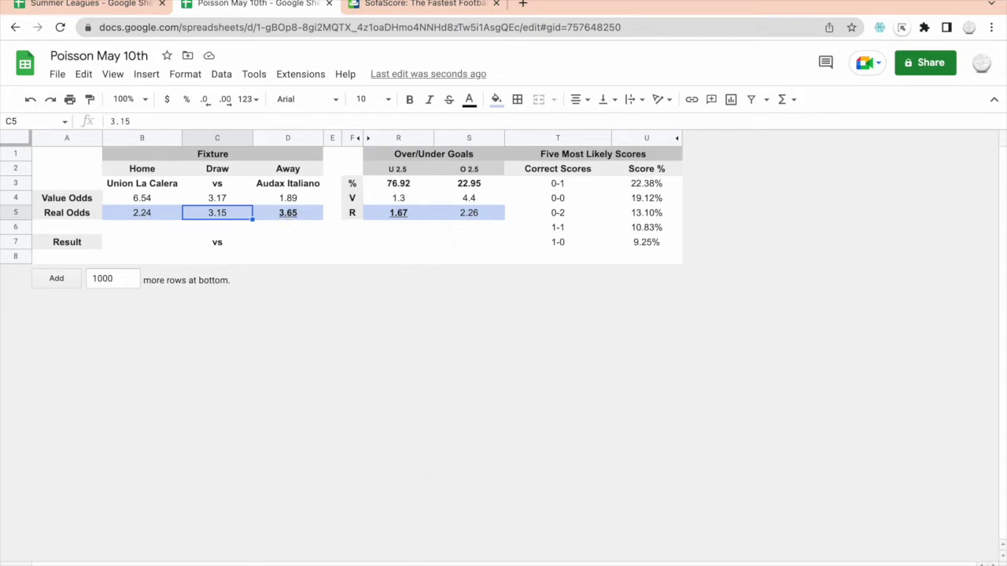
Look over the Aston Villa vs Liverpool sheet, the Real Betis away odds on the Spanish fixtures sheet, and the Jonkopings vs Landskrona sheet.
key(ctrl+shift+Page_Down)
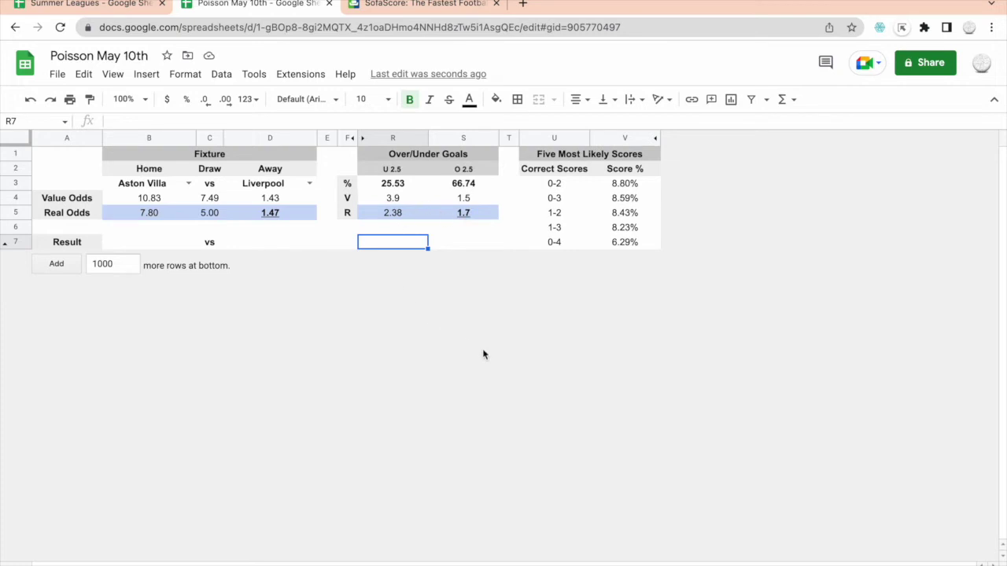
click(563, 560)
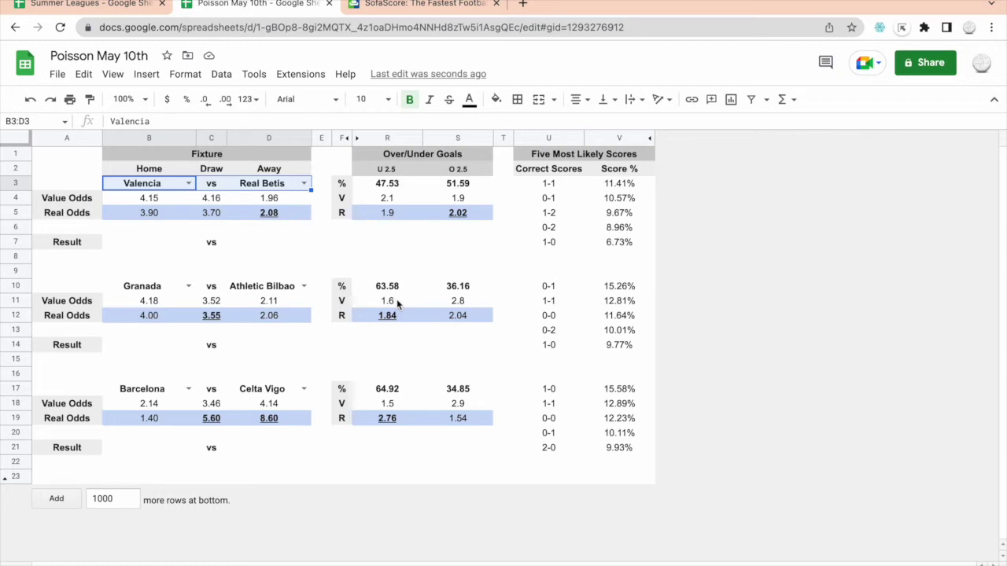
click(276, 217)
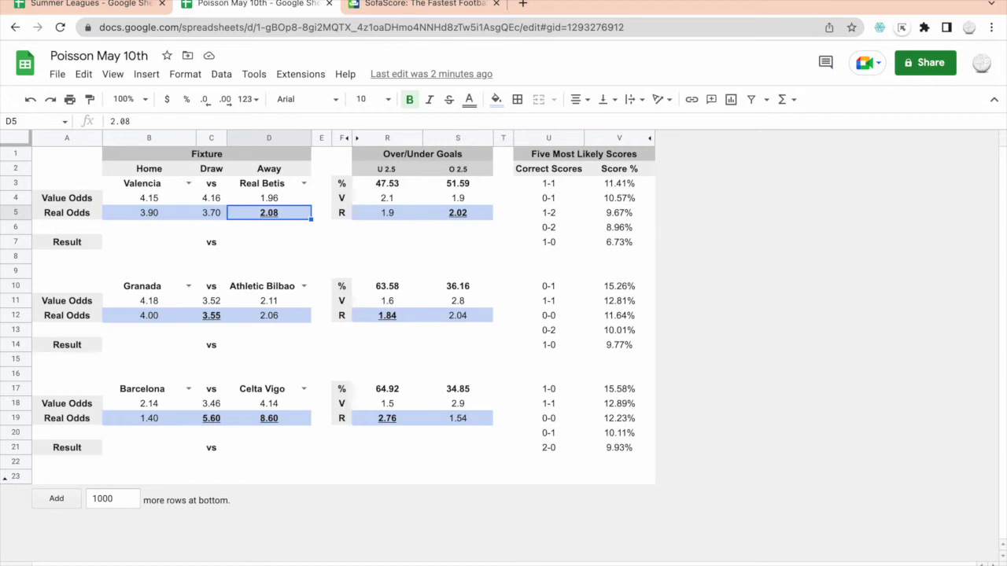
key(ctrl+shift+Page_Down)
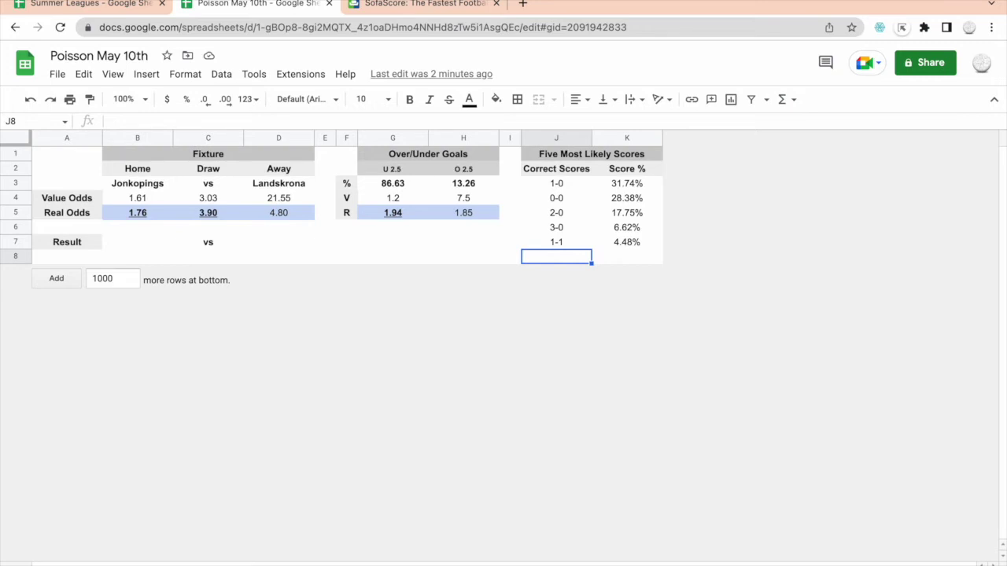
Review the Over 10 Corners bet and its odds for Young Boys vs St Gallen on the corner bets sheet.
key(ctrl+shift+Page_Down)
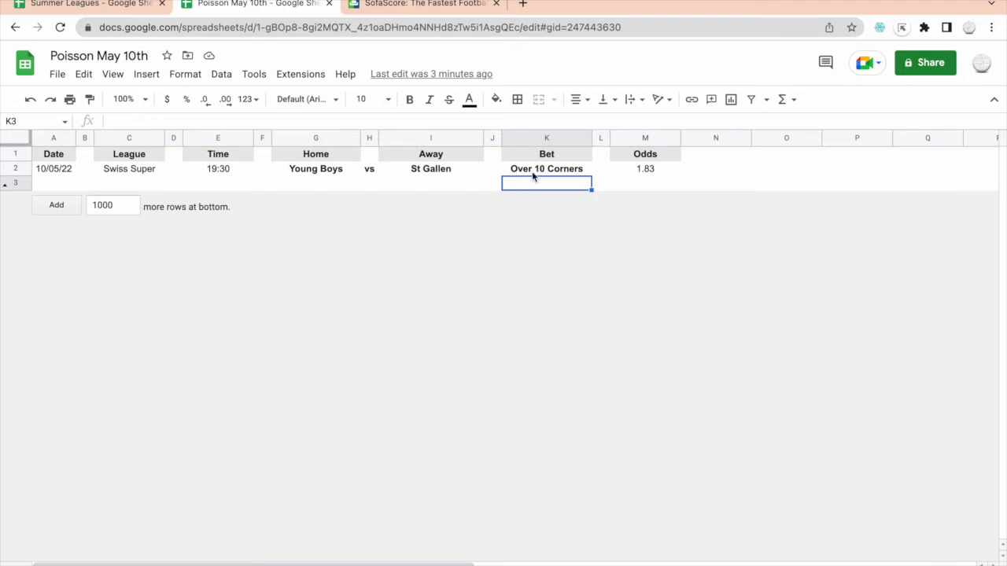
click(638, 175)
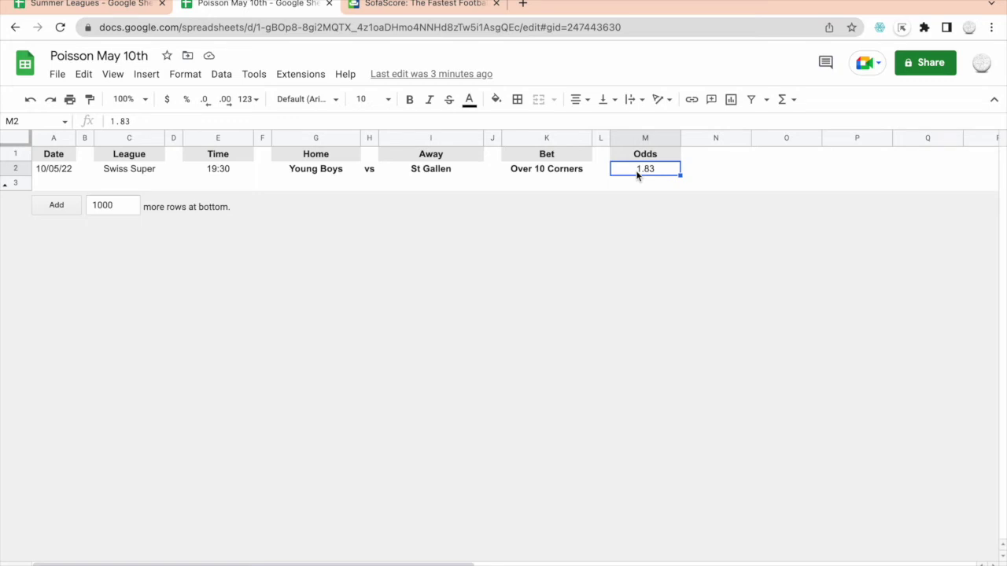
click(572, 173)
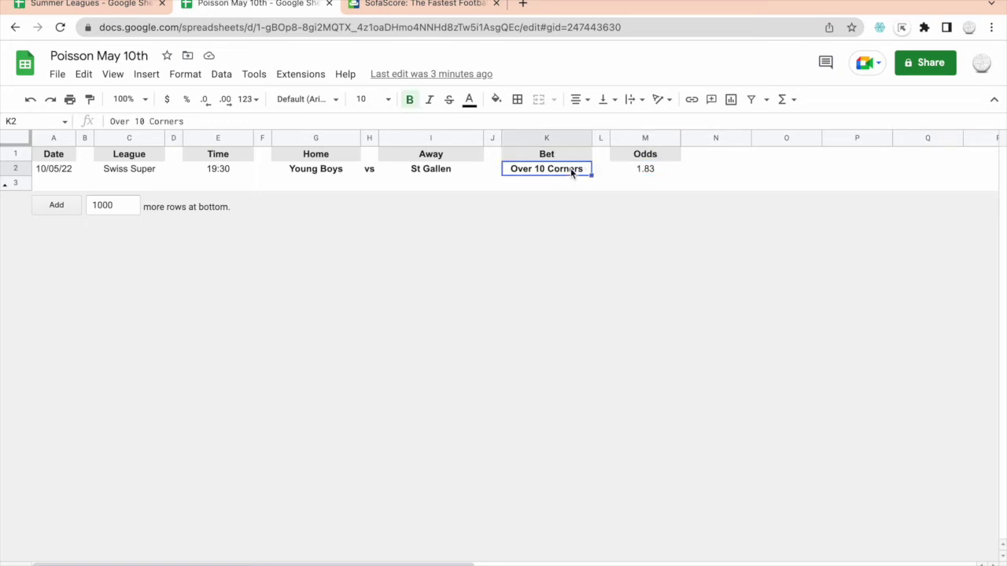
click(627, 170)
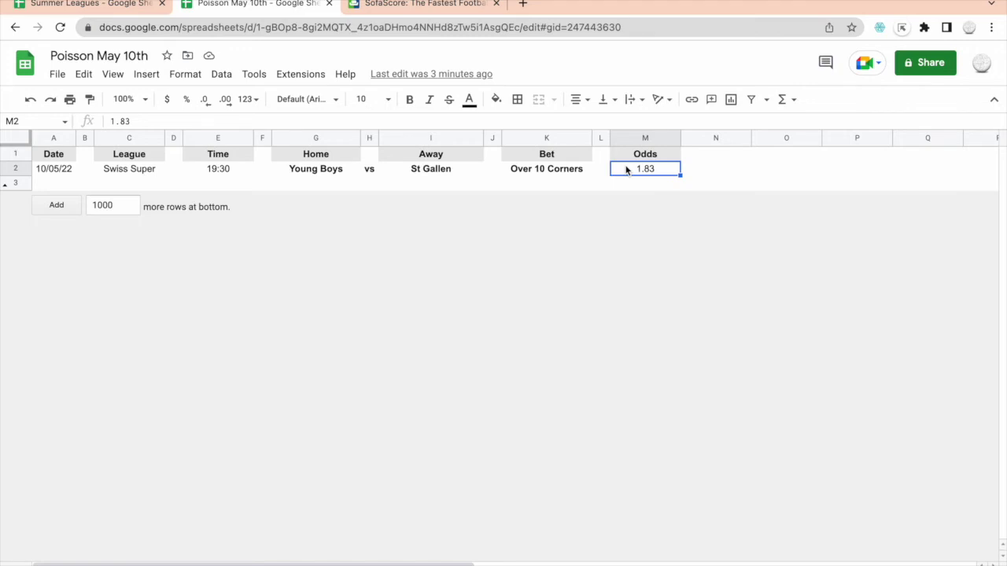
click(538, 174)
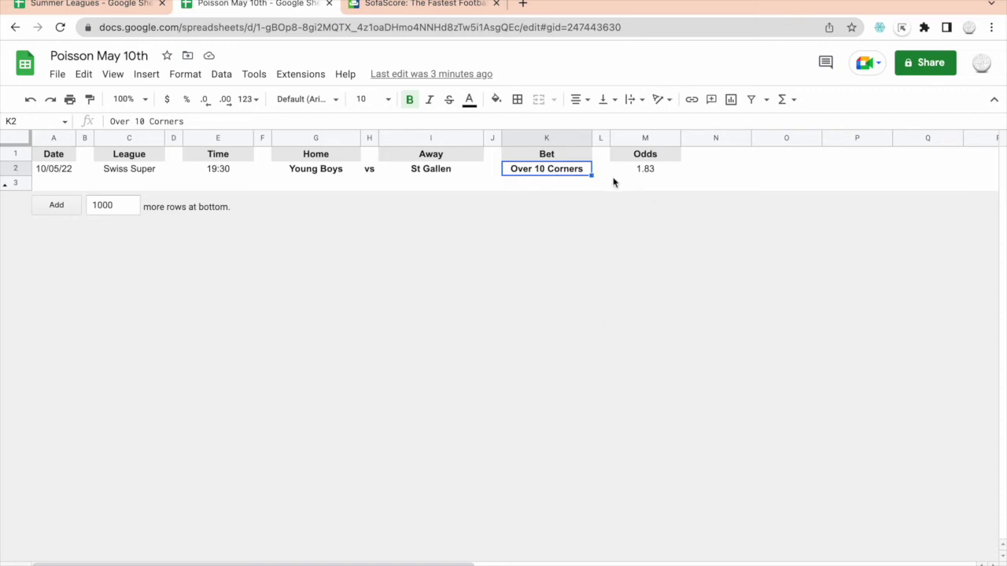
click(641, 173)
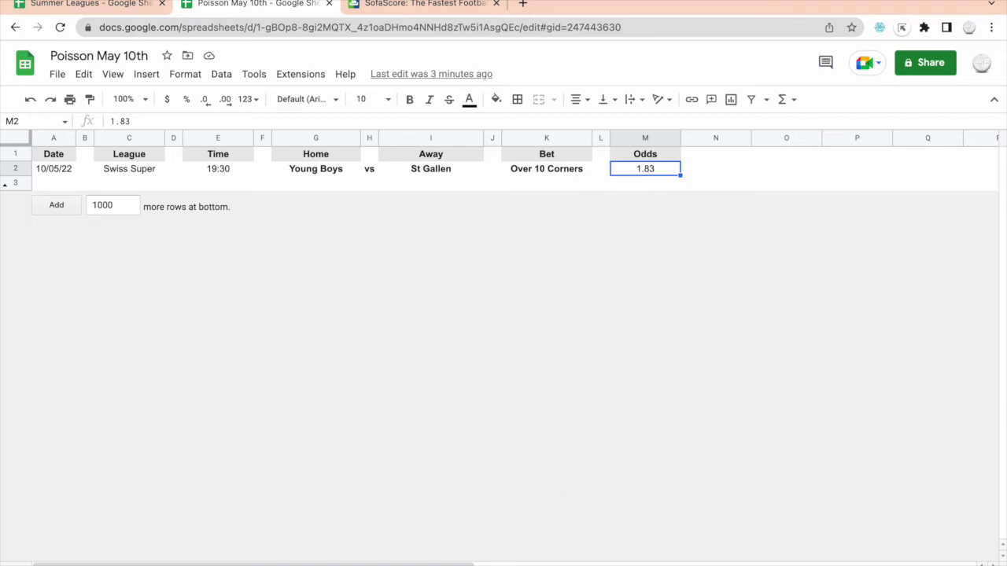
Read through the summary sheet covering the match analysis, MBM Draw Selections and Corner Bets.
key(ctrl+Page_Down)
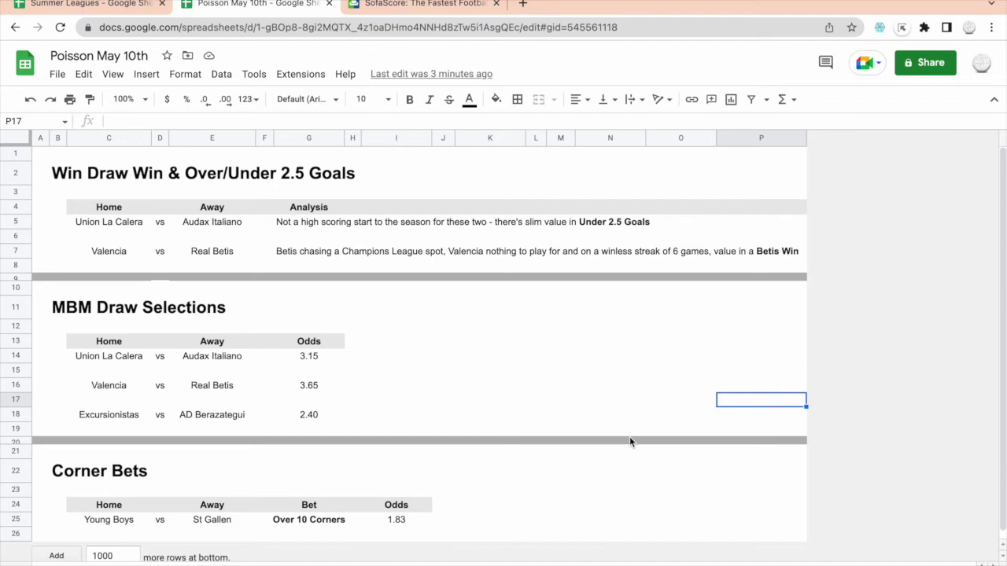
scroll(629, 441, down, 1)
scroll(630, 441, up, 1)
scroll(176, 365, down, 1)
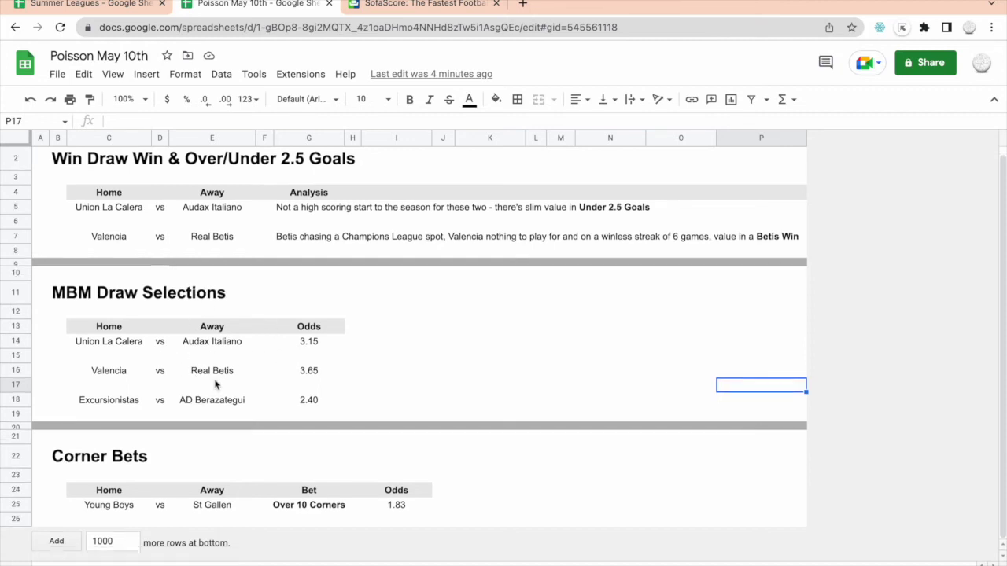
scroll(228, 393, up, 1)
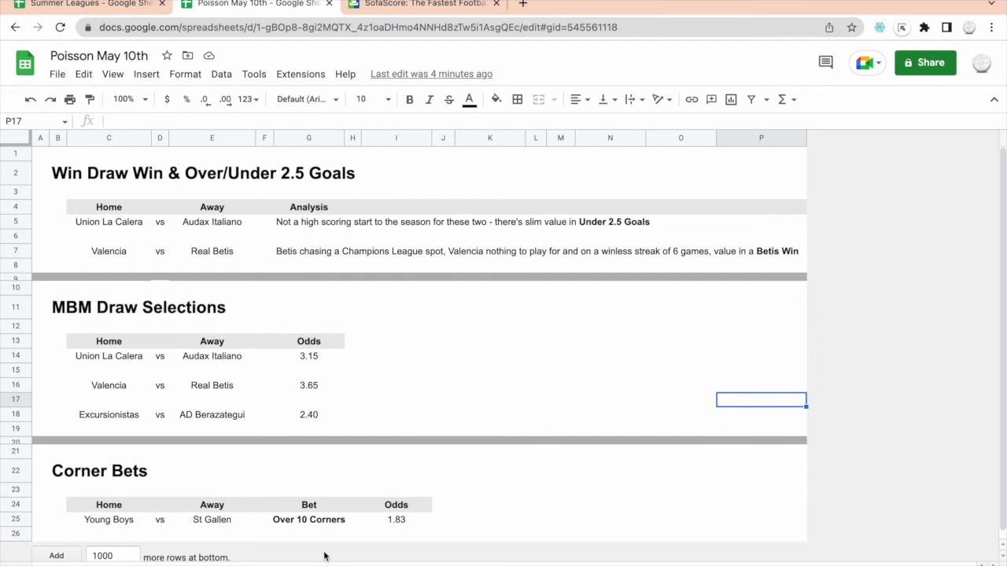
Compare Liverpool's away value odds and real odds on the Aston Villa vs Liverpool sheet and return to the summary sheet.
click(293, 563)
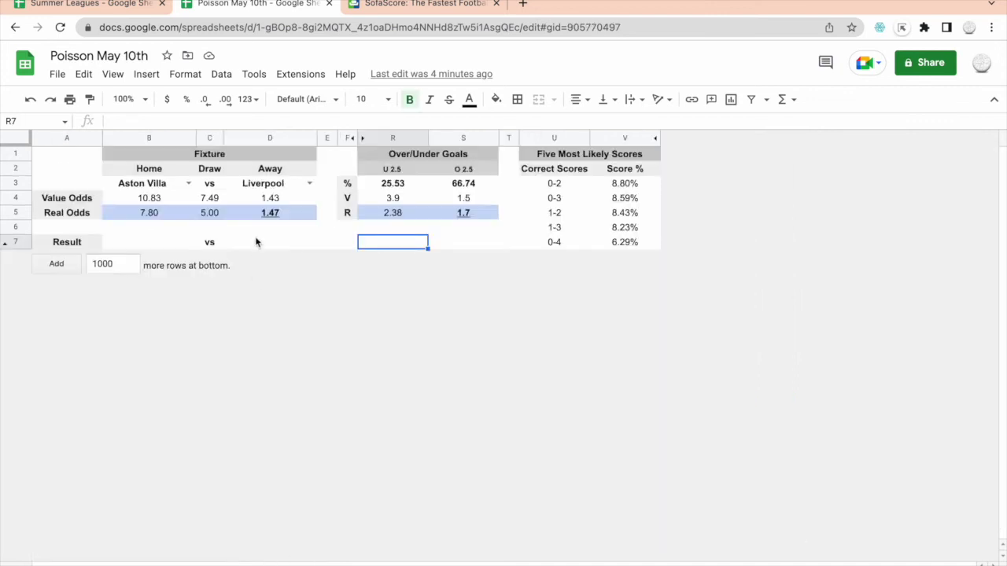
click(272, 220)
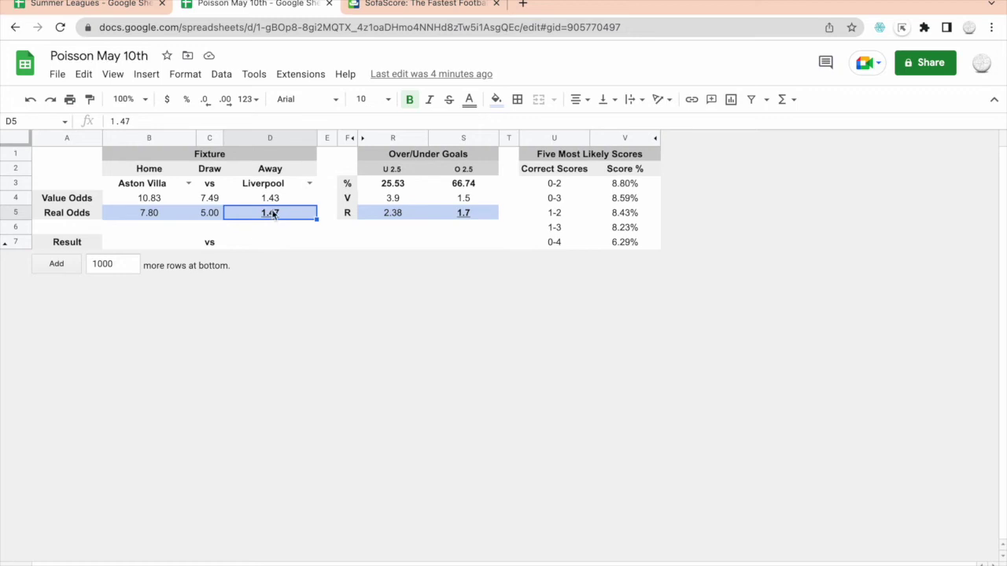
click(270, 199)
click(273, 224)
key(alt+Down)
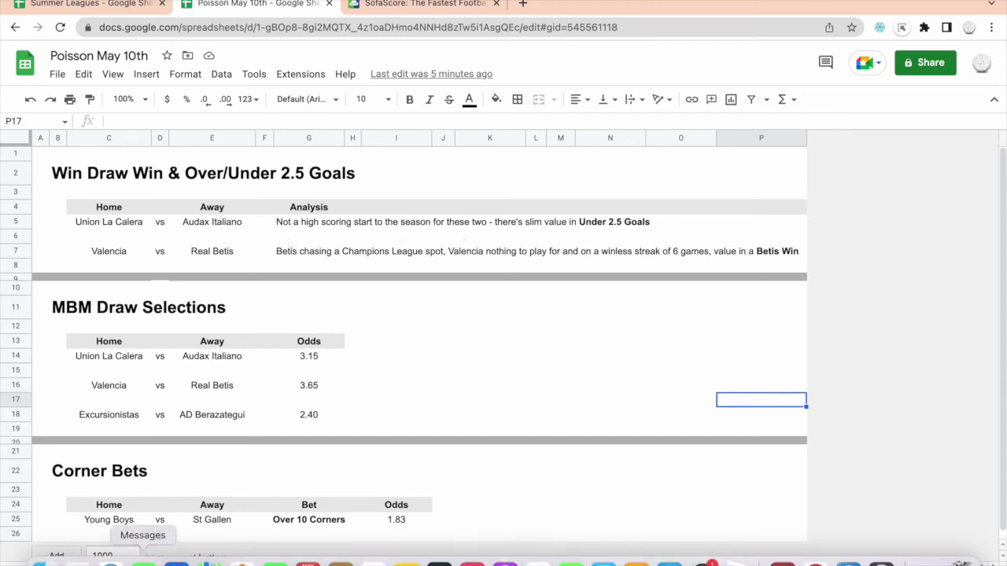
Compare the under 2.5 goals value odds and real odds on the Union La Calera vs Audax Italiano sheet.
click(143, 562)
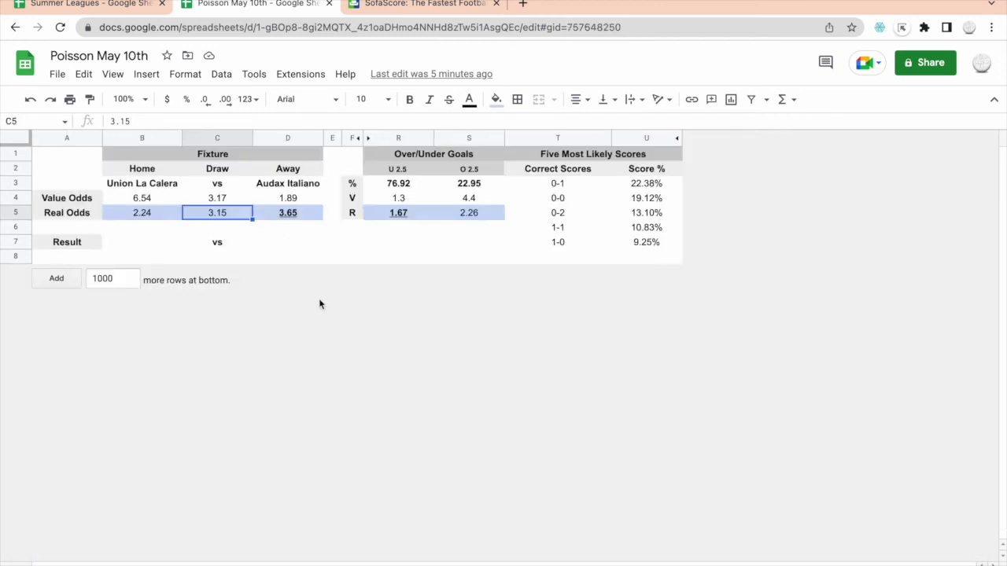
click(398, 198)
click(400, 214)
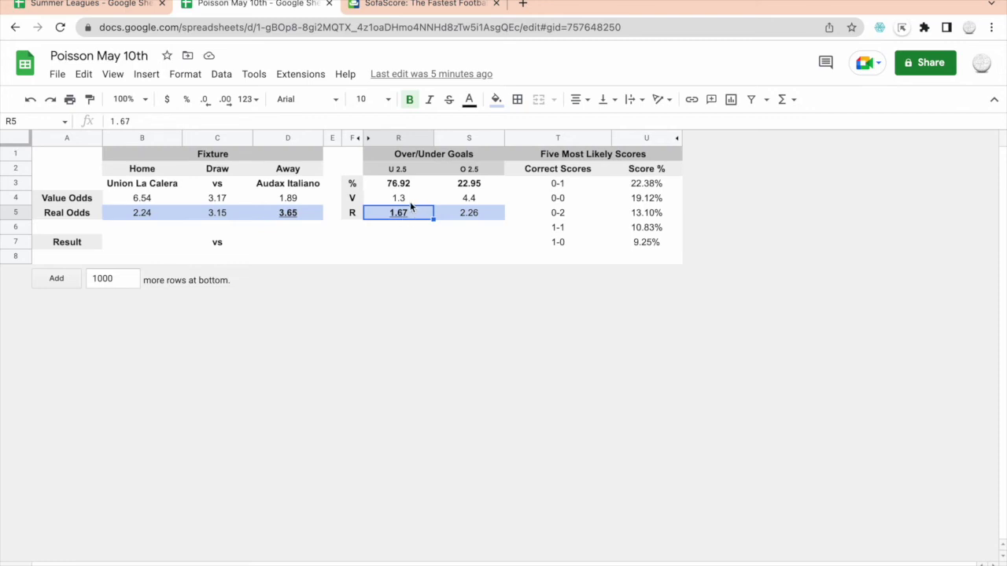
click(408, 201)
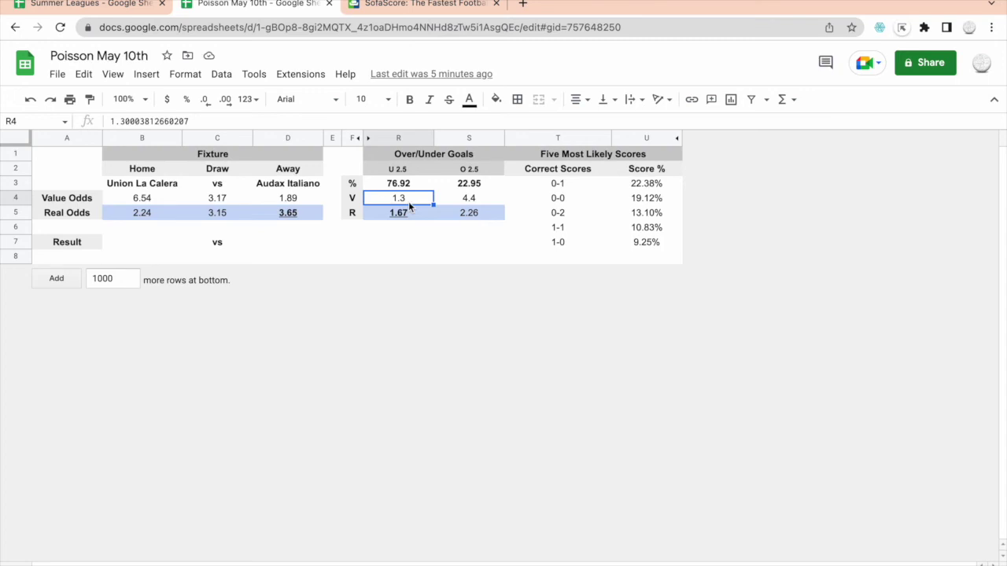
click(406, 217)
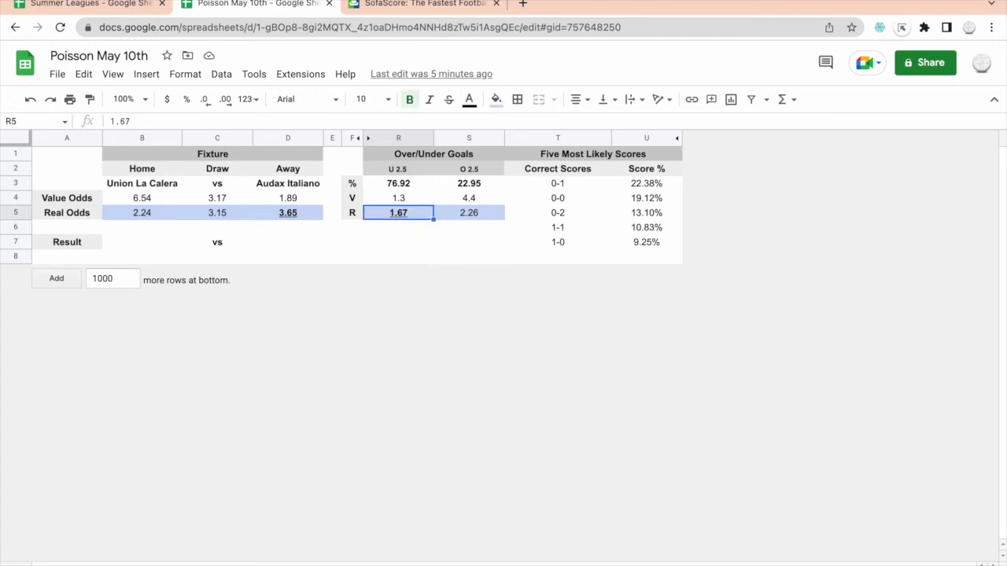
Go back to the summary sheet and examine the Valencia vs Real Betis analysis in row 7.
key(ctrl+shift+Page_Down)
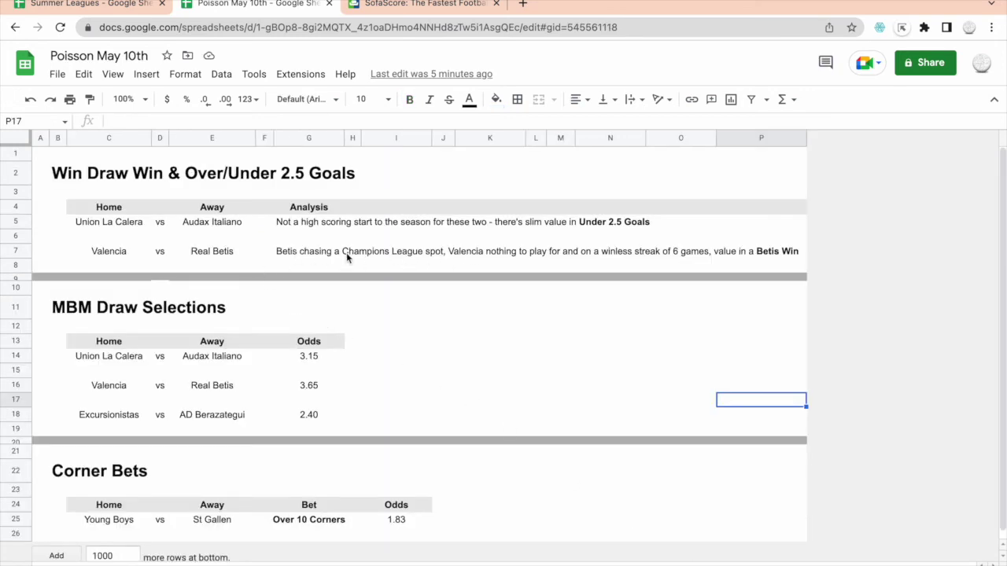
click(768, 253)
click(520, 250)
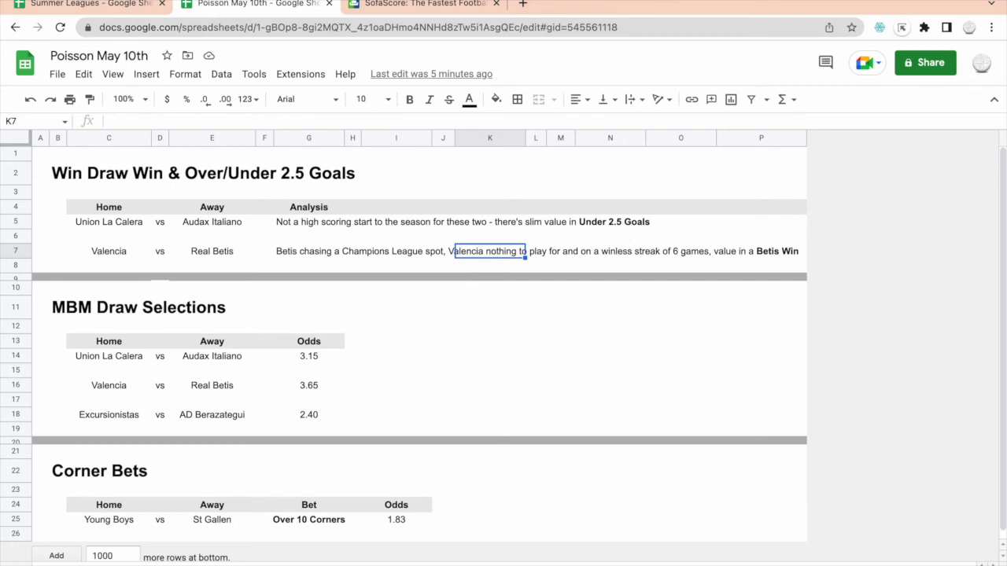
Check the real odds for the home win and draw on the Jonkopings vs Landskrona sheet and return to the summary sheet.
key(ctrl+shift+Page_Down)
click(135, 215)
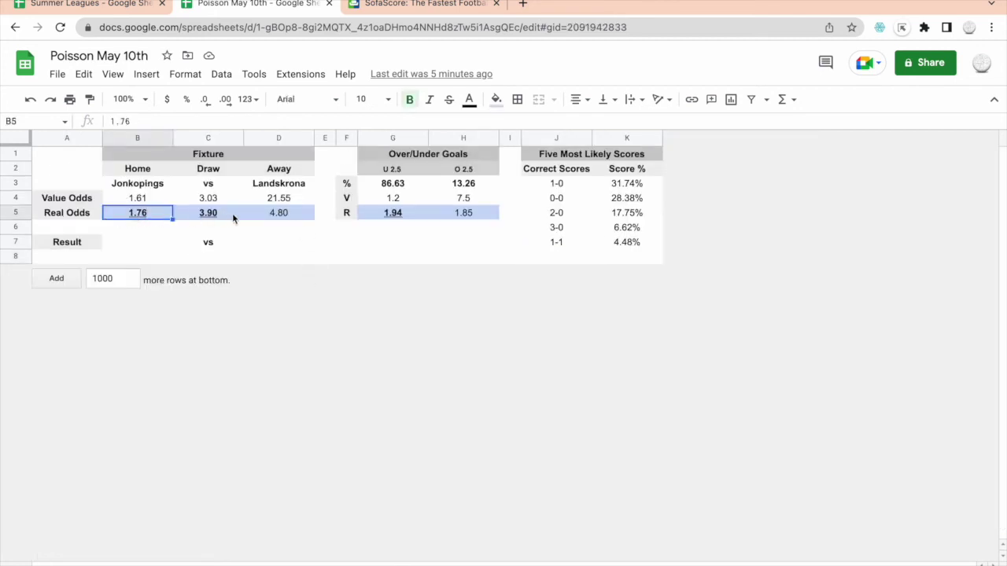
click(234, 218)
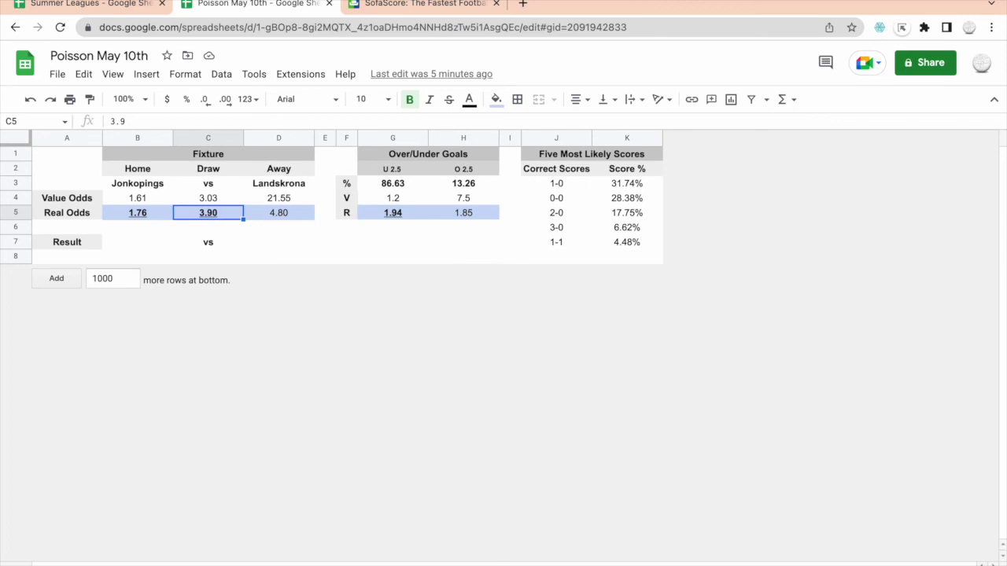
mouse_move(635, 562)
click(665, 563)
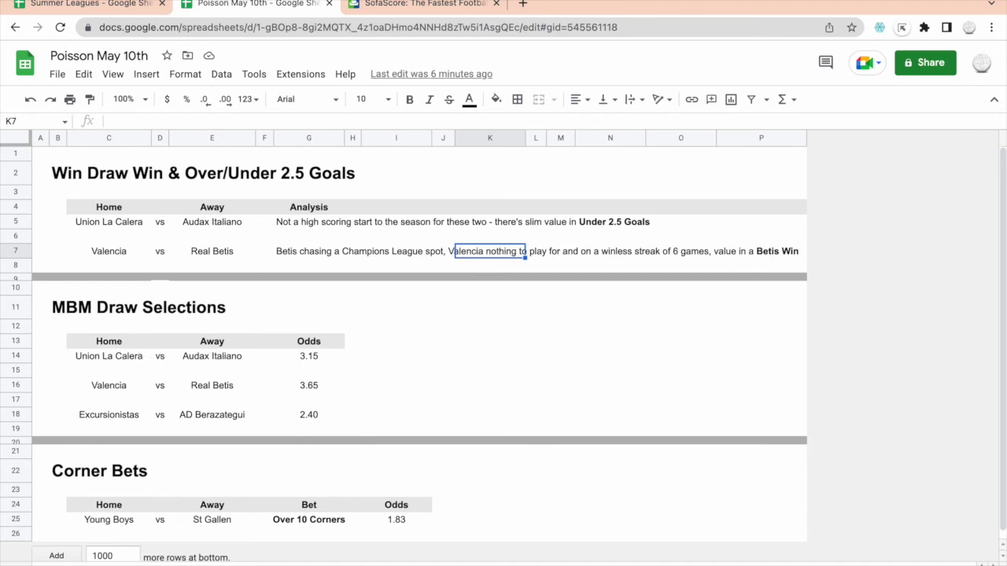
Revisit the corner bets and MBM Draw Selections sheets and finish with a look over the summary sheet.
key(ctrl+shift+Page_Down)
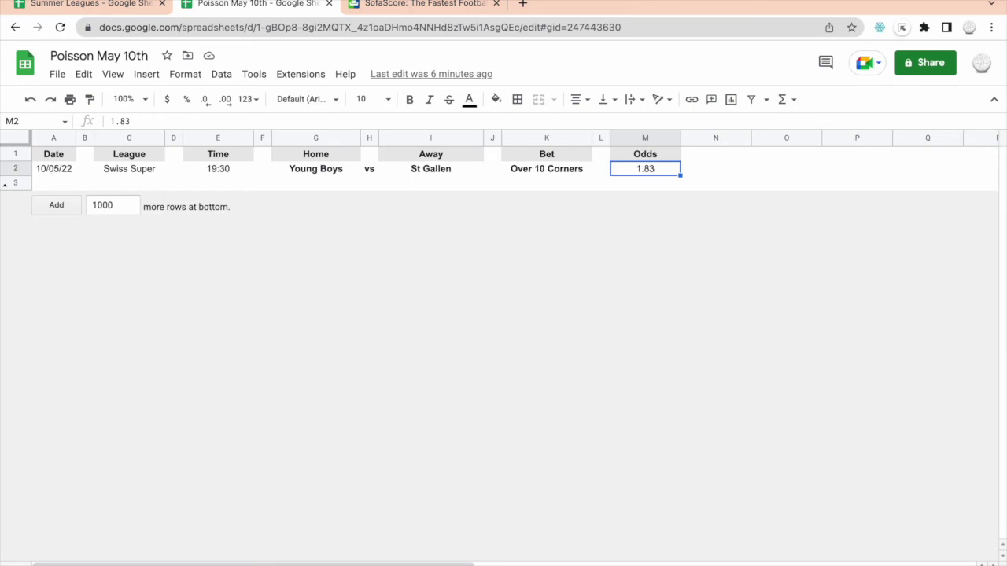
key(ctrl+shift+Page_Down)
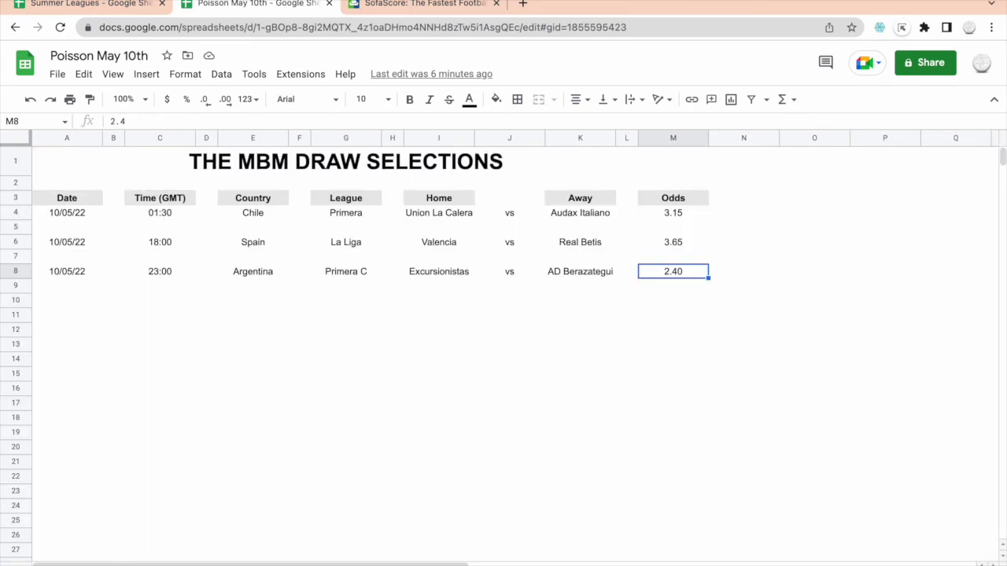
key(ctrl+shift+Page_Down)
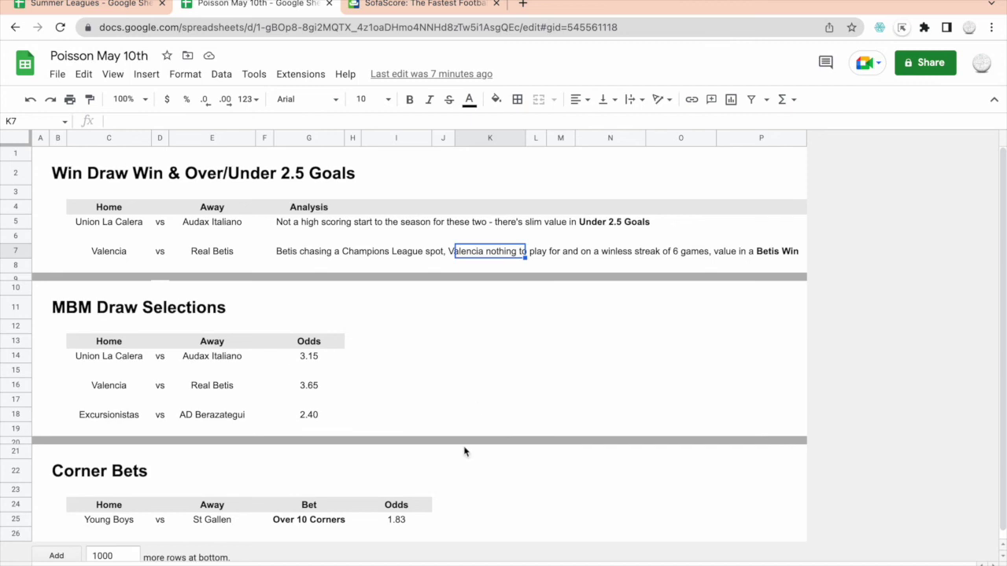
scroll(464, 452, down, 1)
scroll(464, 452, up, 1)
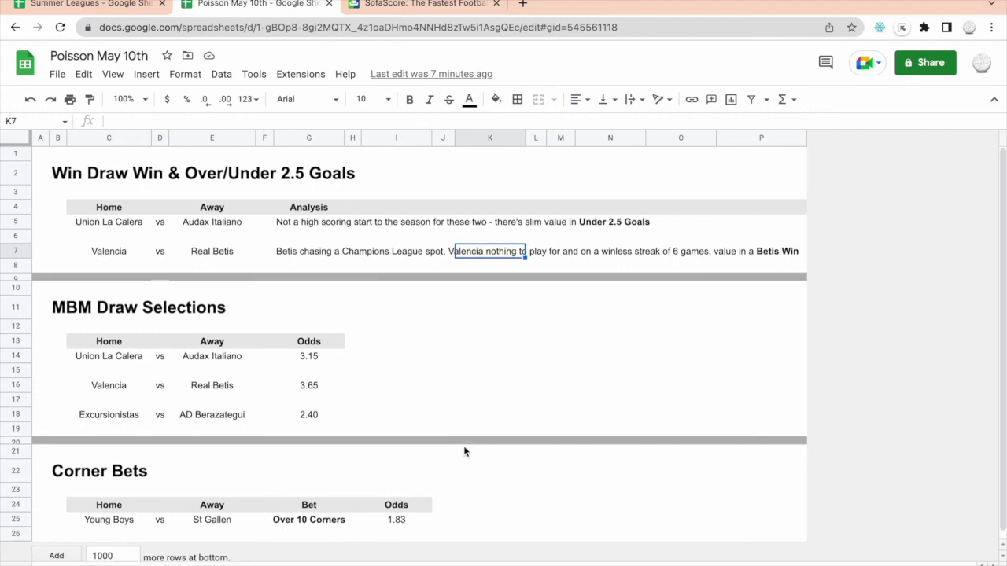